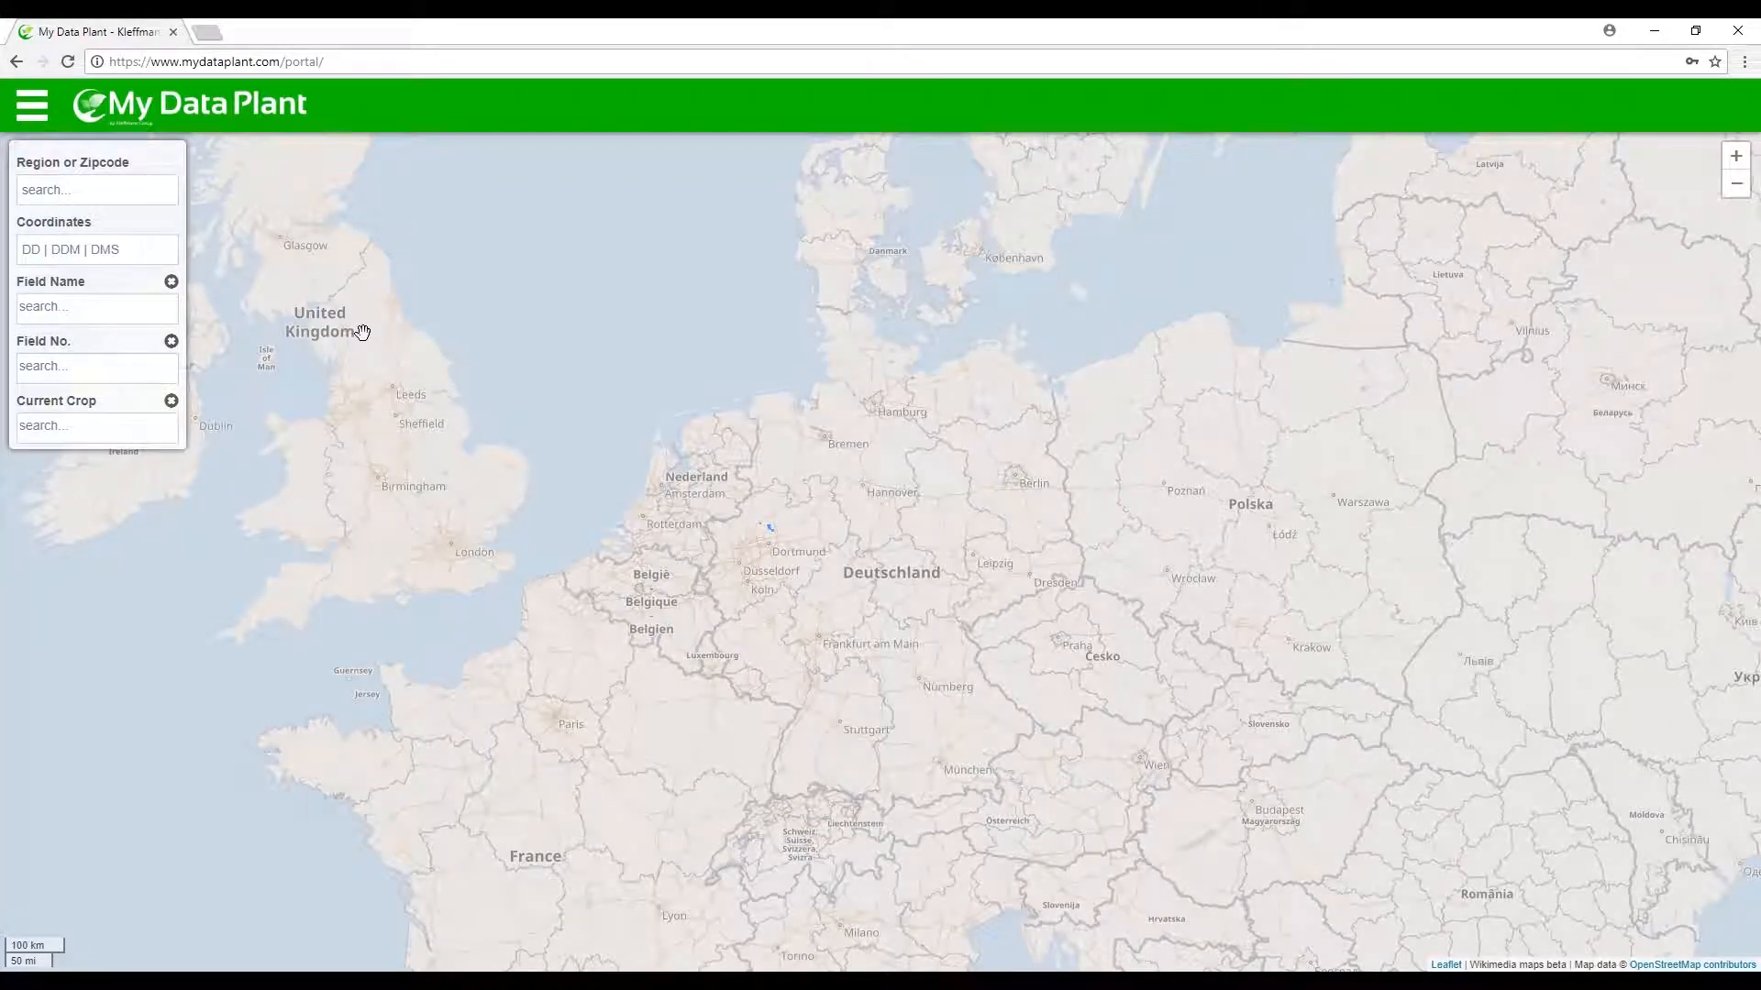
Step: Locate the Nordkirchen region on the map by searching for zipcode 59394
left_click(110, 190)
type("59394")
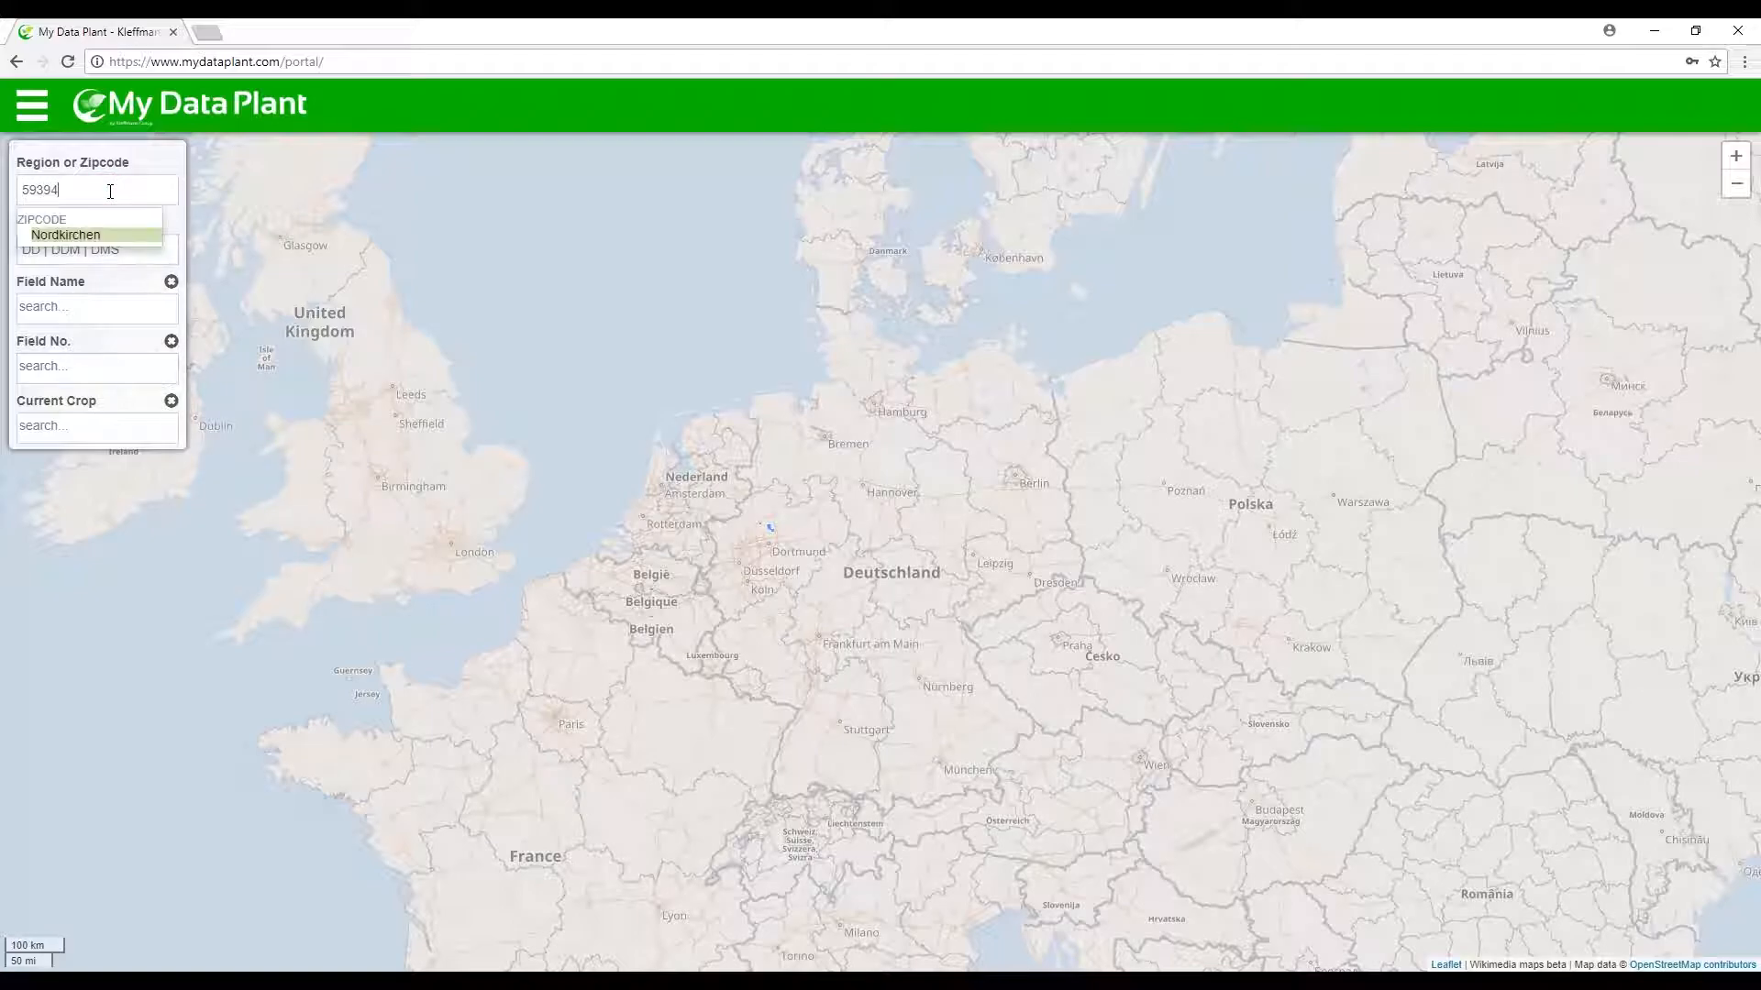
left_click(85, 237)
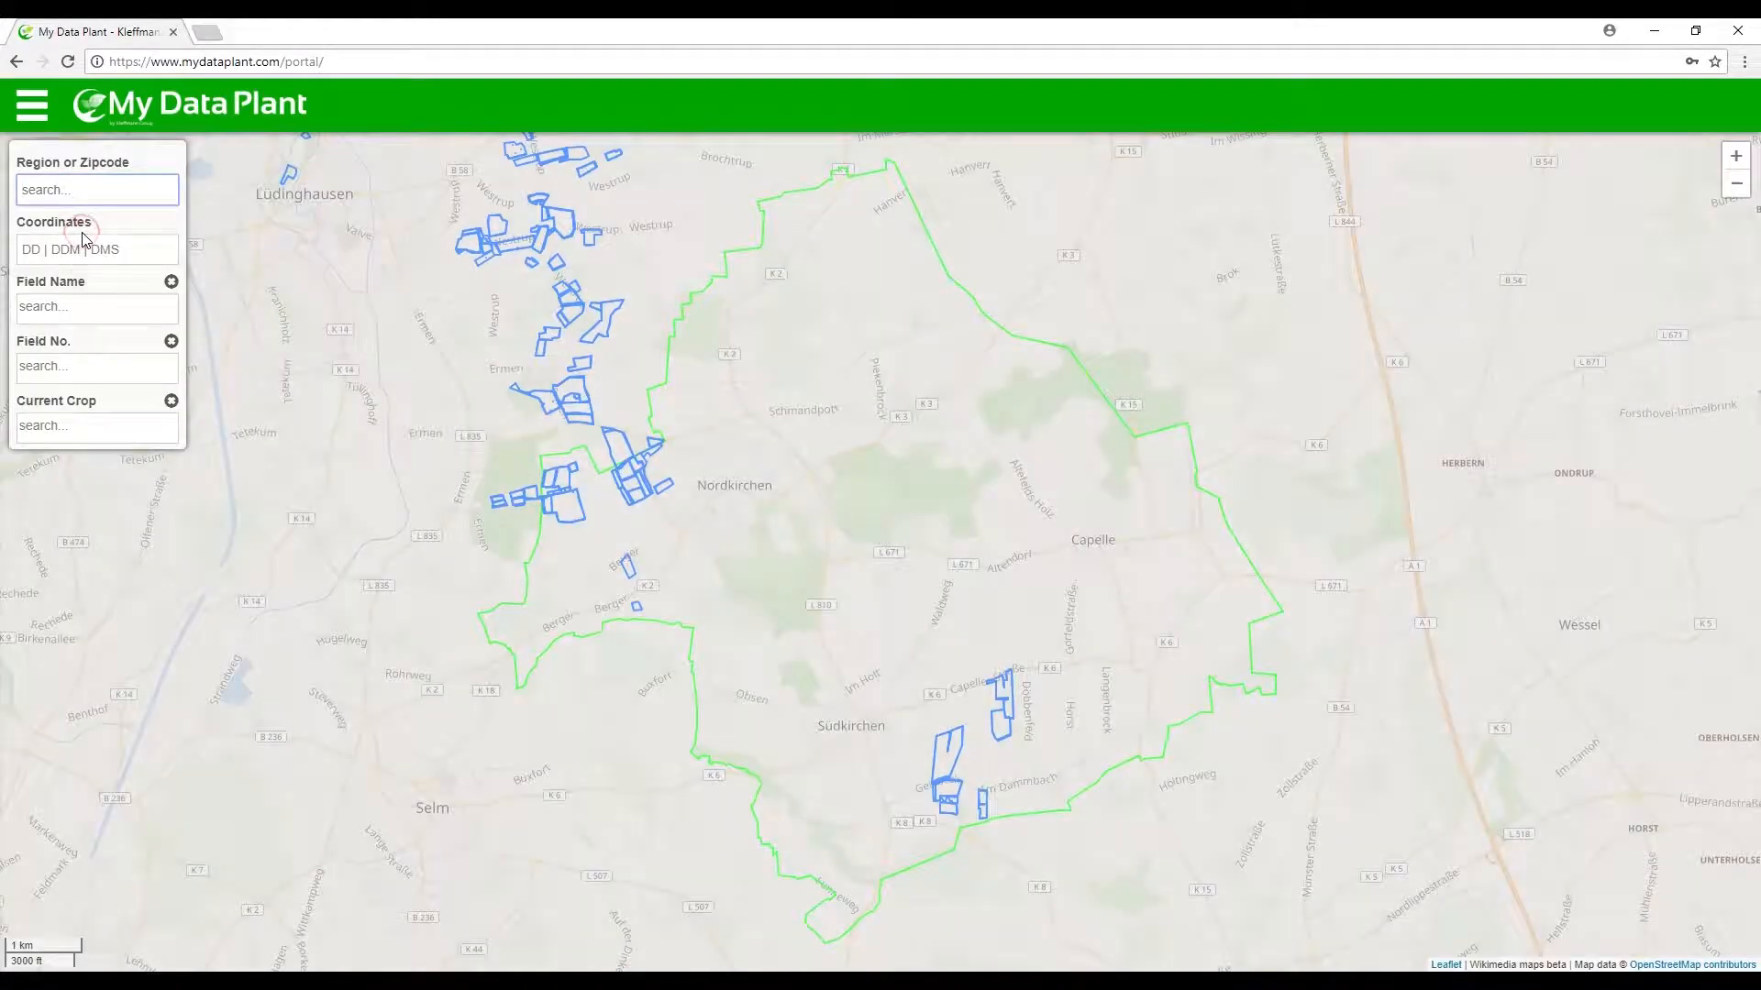
Step: Start creating a field and bring the unmapped green field south of the woodland, northwest of Nordkirchen, into close view
left_click(32, 107)
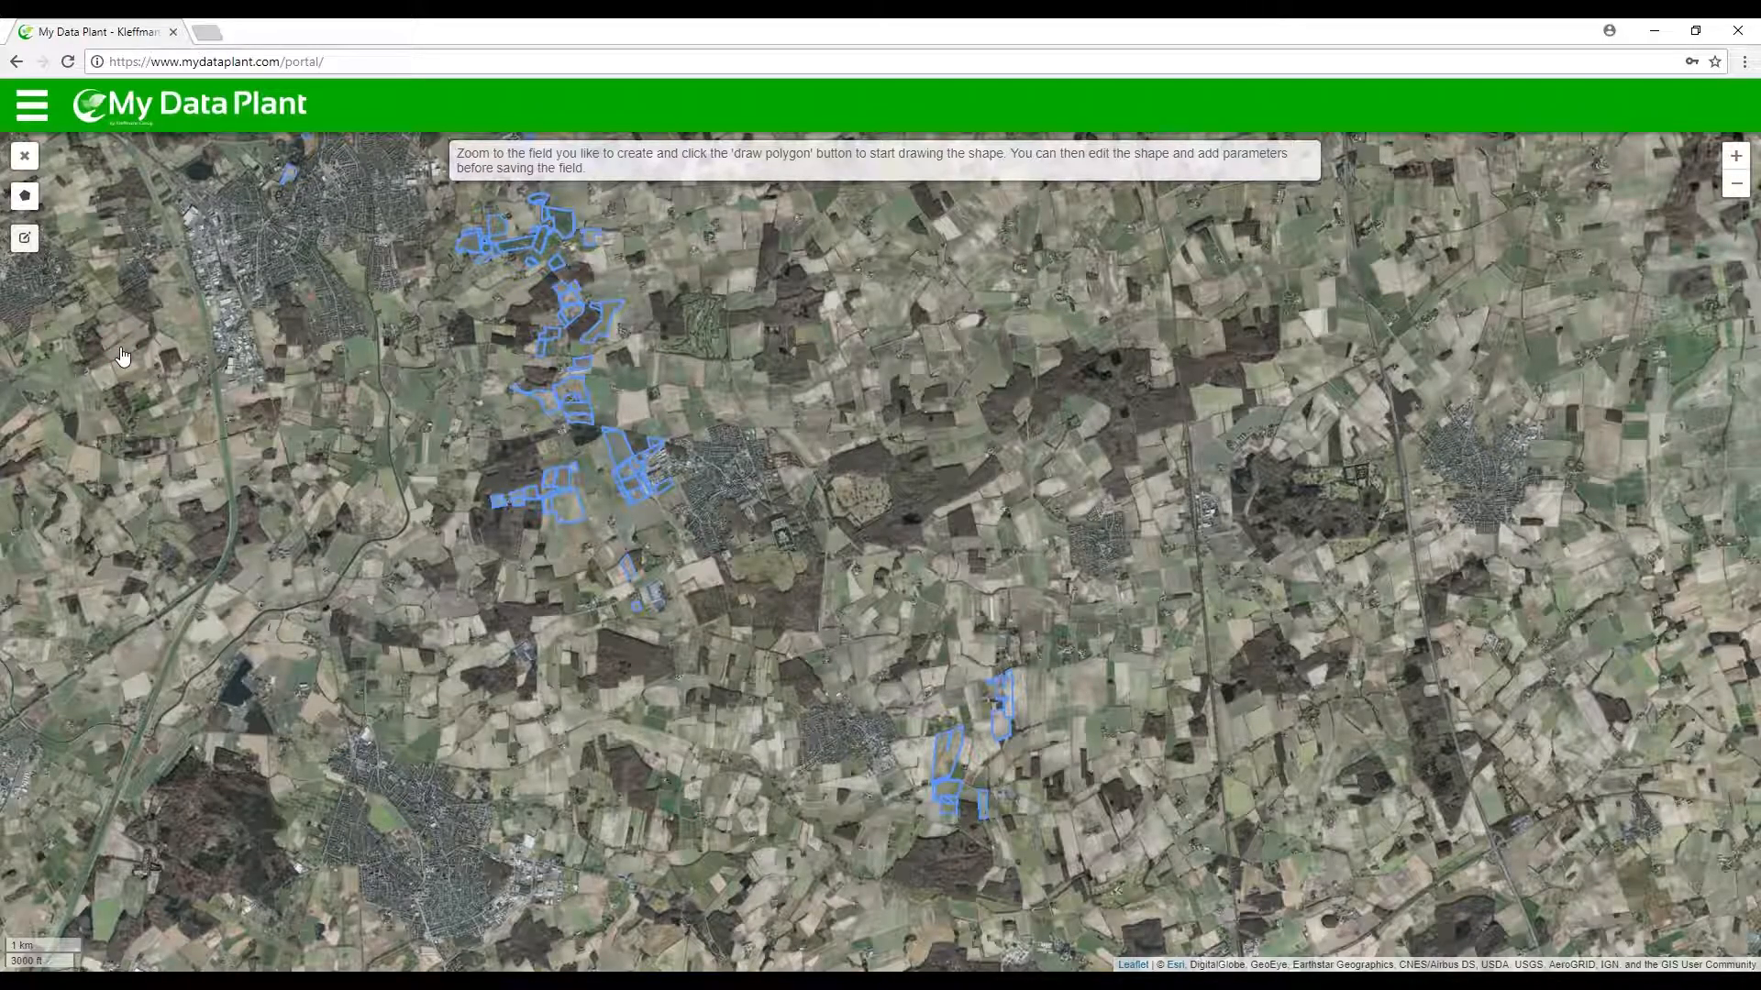
left_click_drag(123, 356, 402, 338)
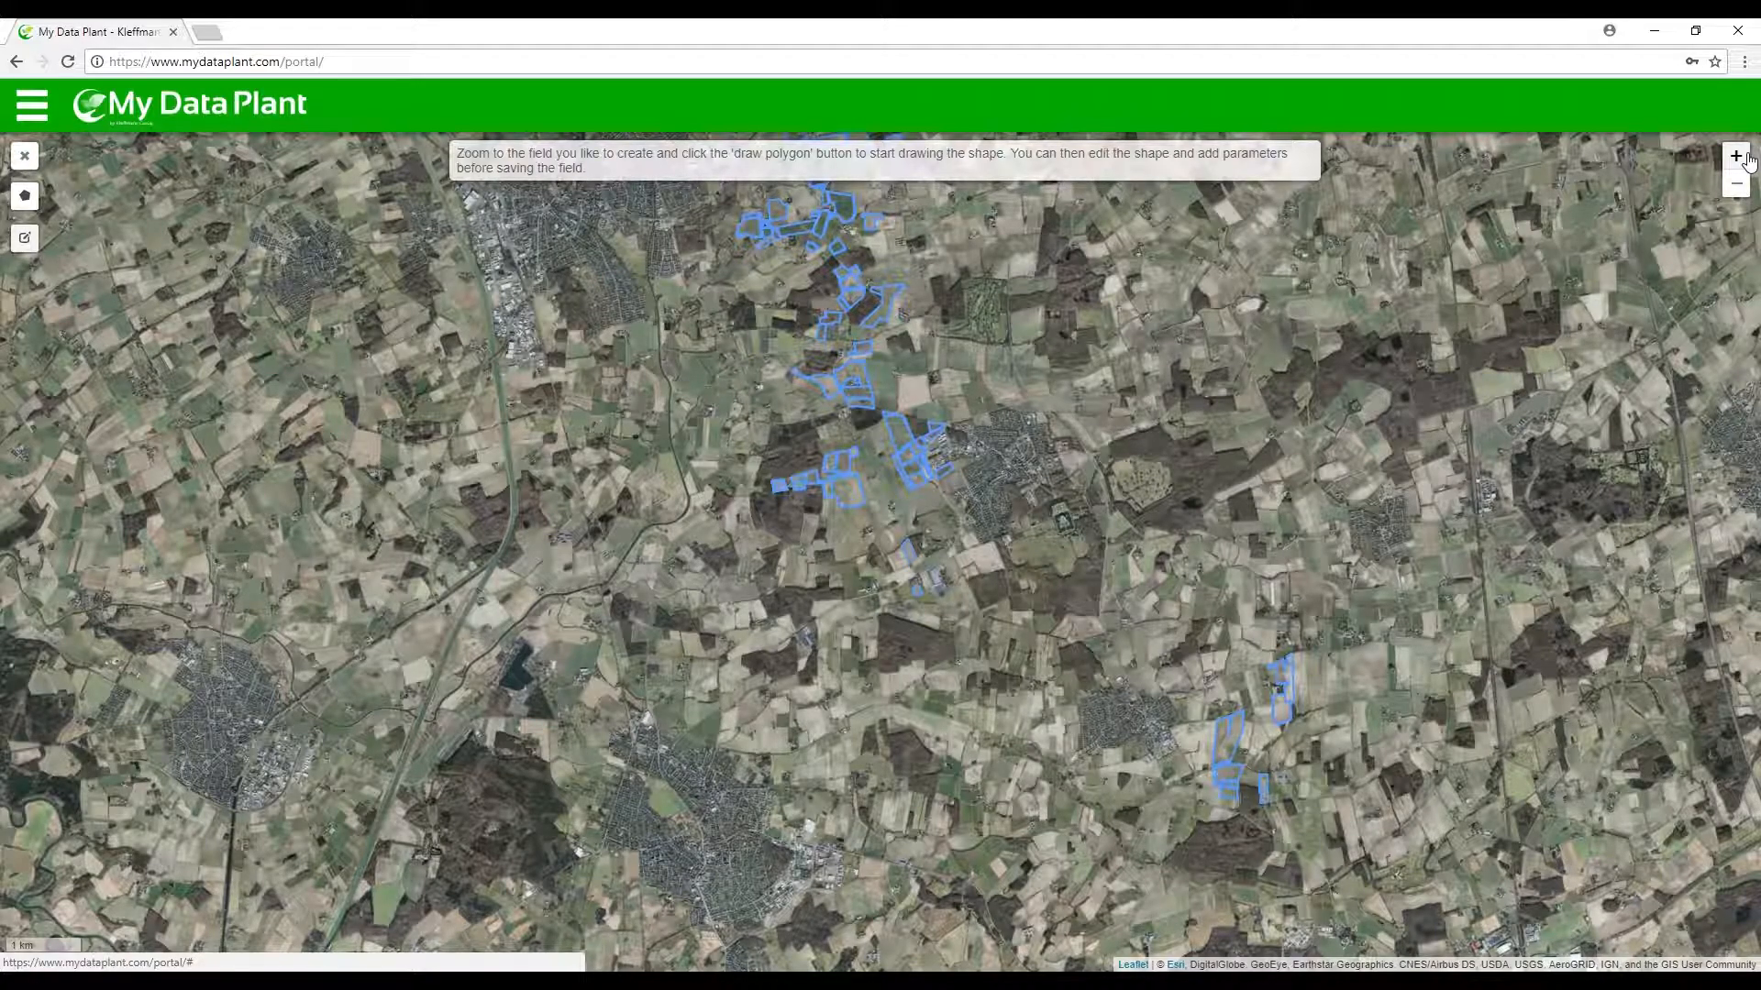
left_click(1736, 155)
left_click_drag(1018, 766, 943, 532)
left_click(1736, 156)
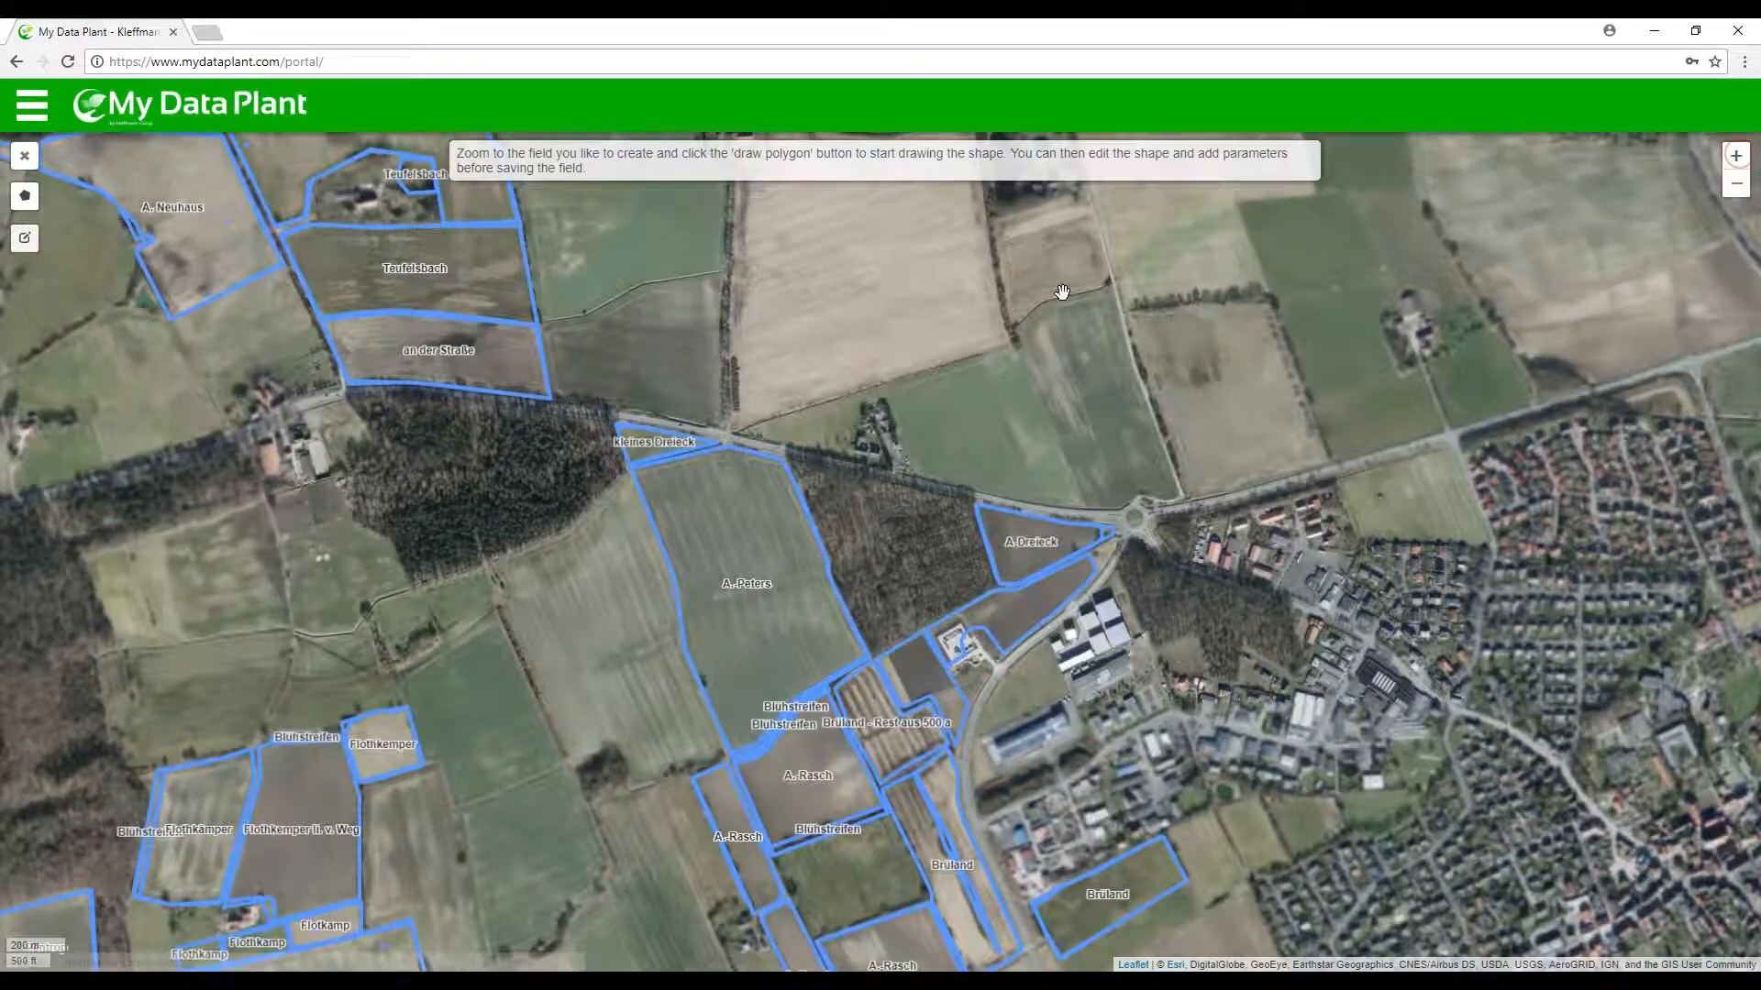
left_click_drag(908, 395, 853, 738)
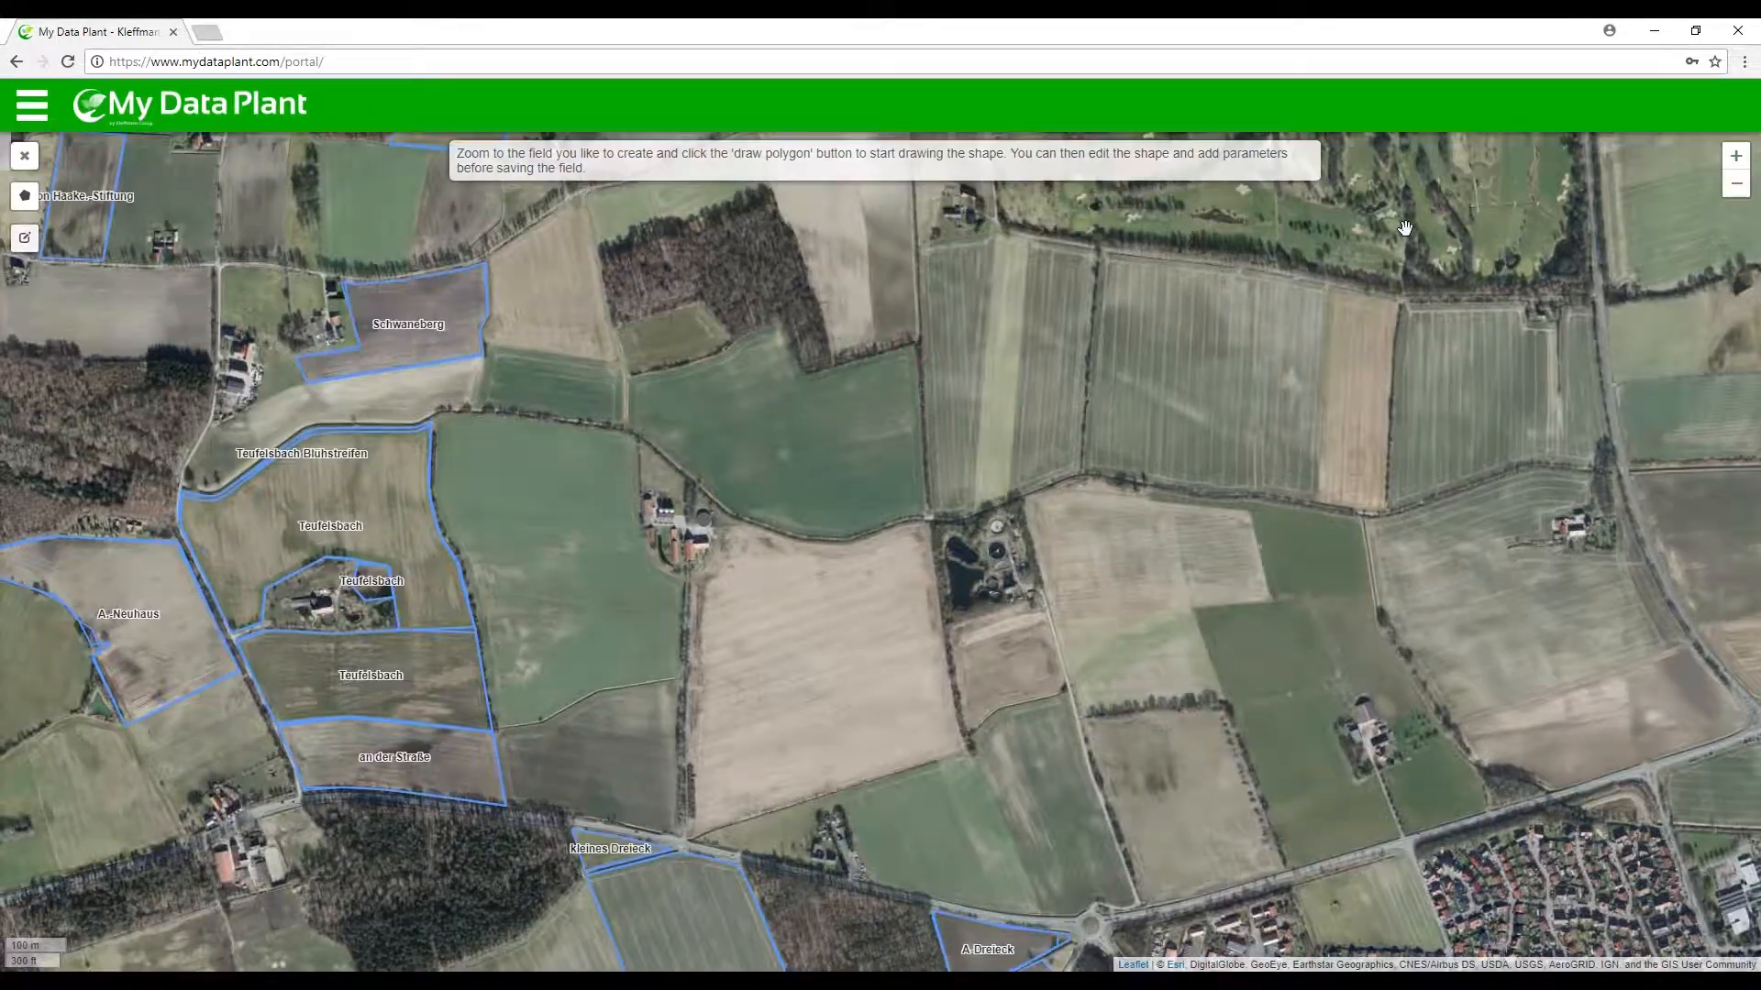
left_click(1736, 156)
left_click_drag(707, 354, 748, 601)
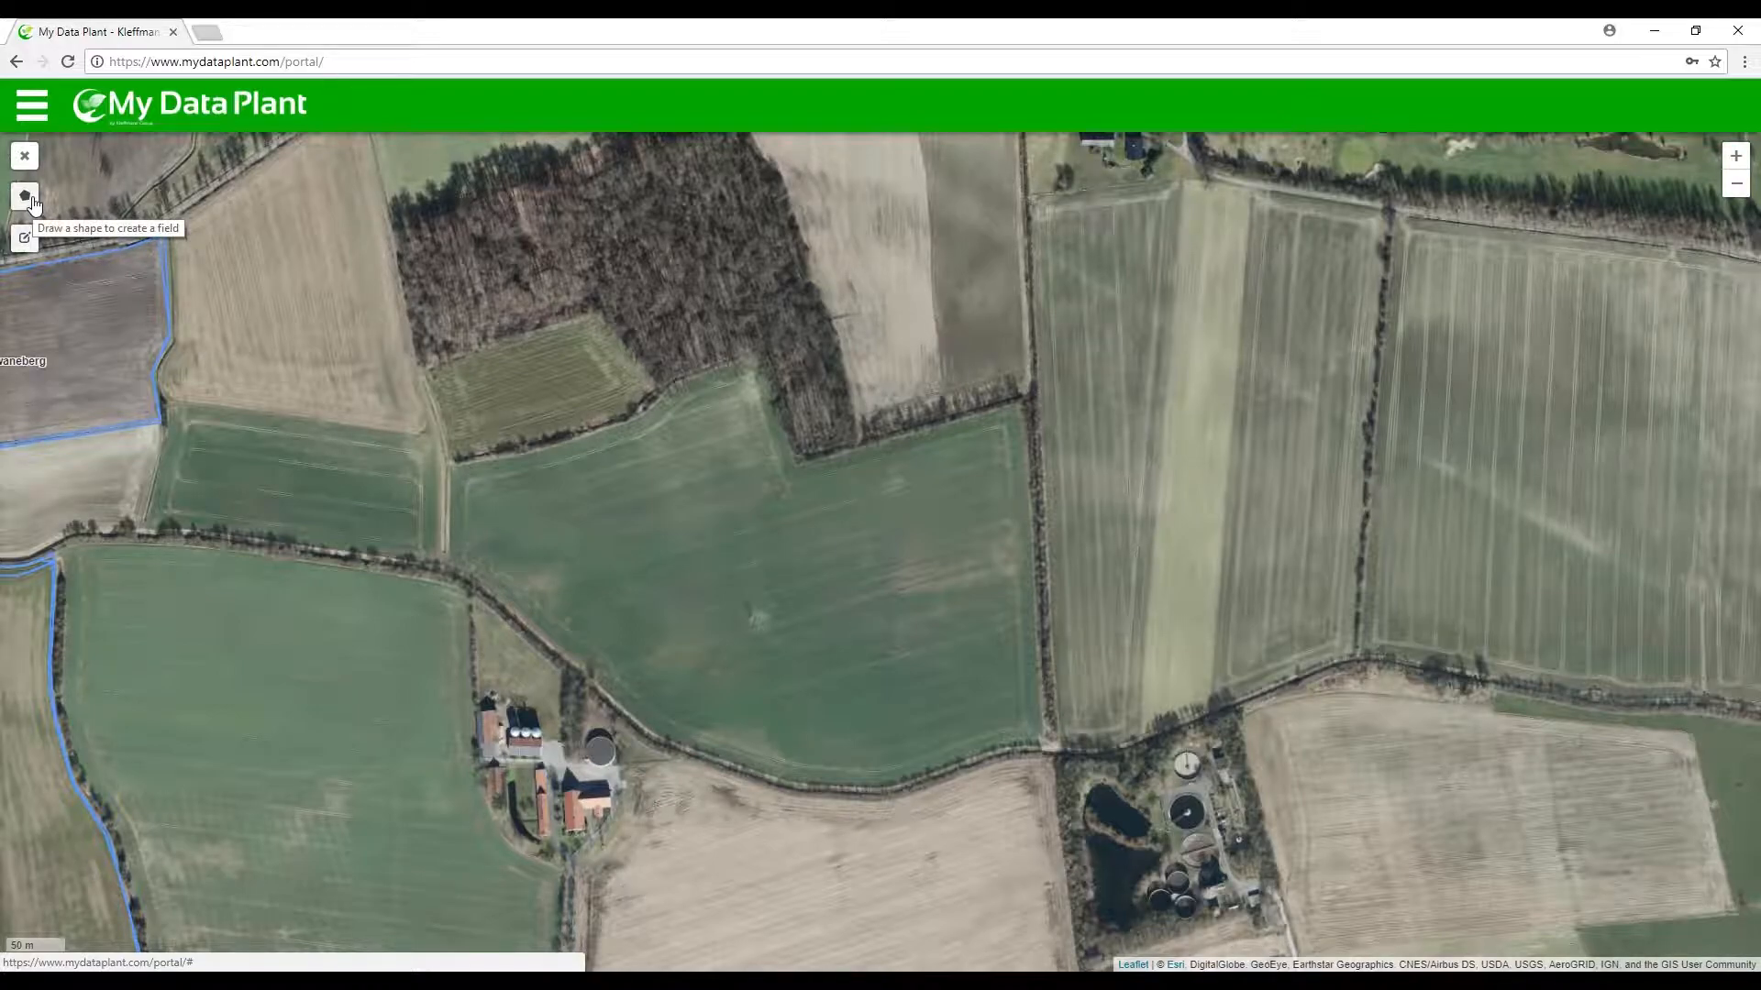
Step: Draw a closed polygon around the green field south of the woodland, following its edges from the northwest corner clockwise
left_click(31, 196)
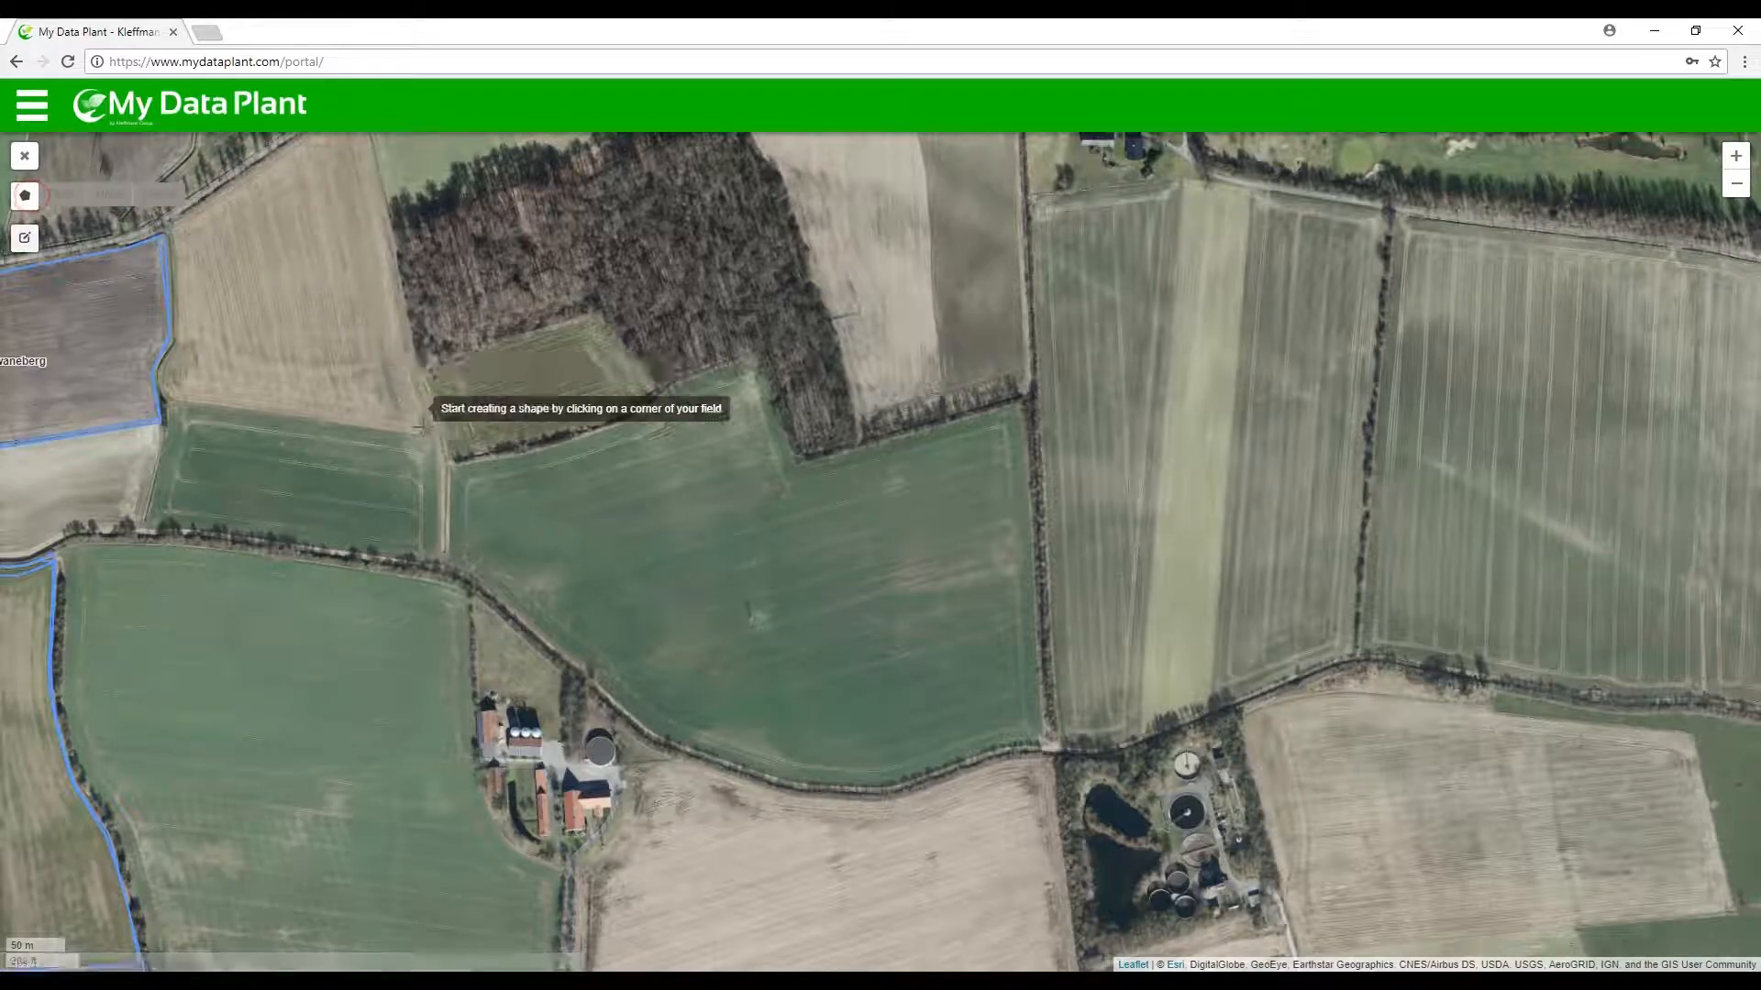
left_click(454, 465)
left_click(556, 439)
left_click(637, 411)
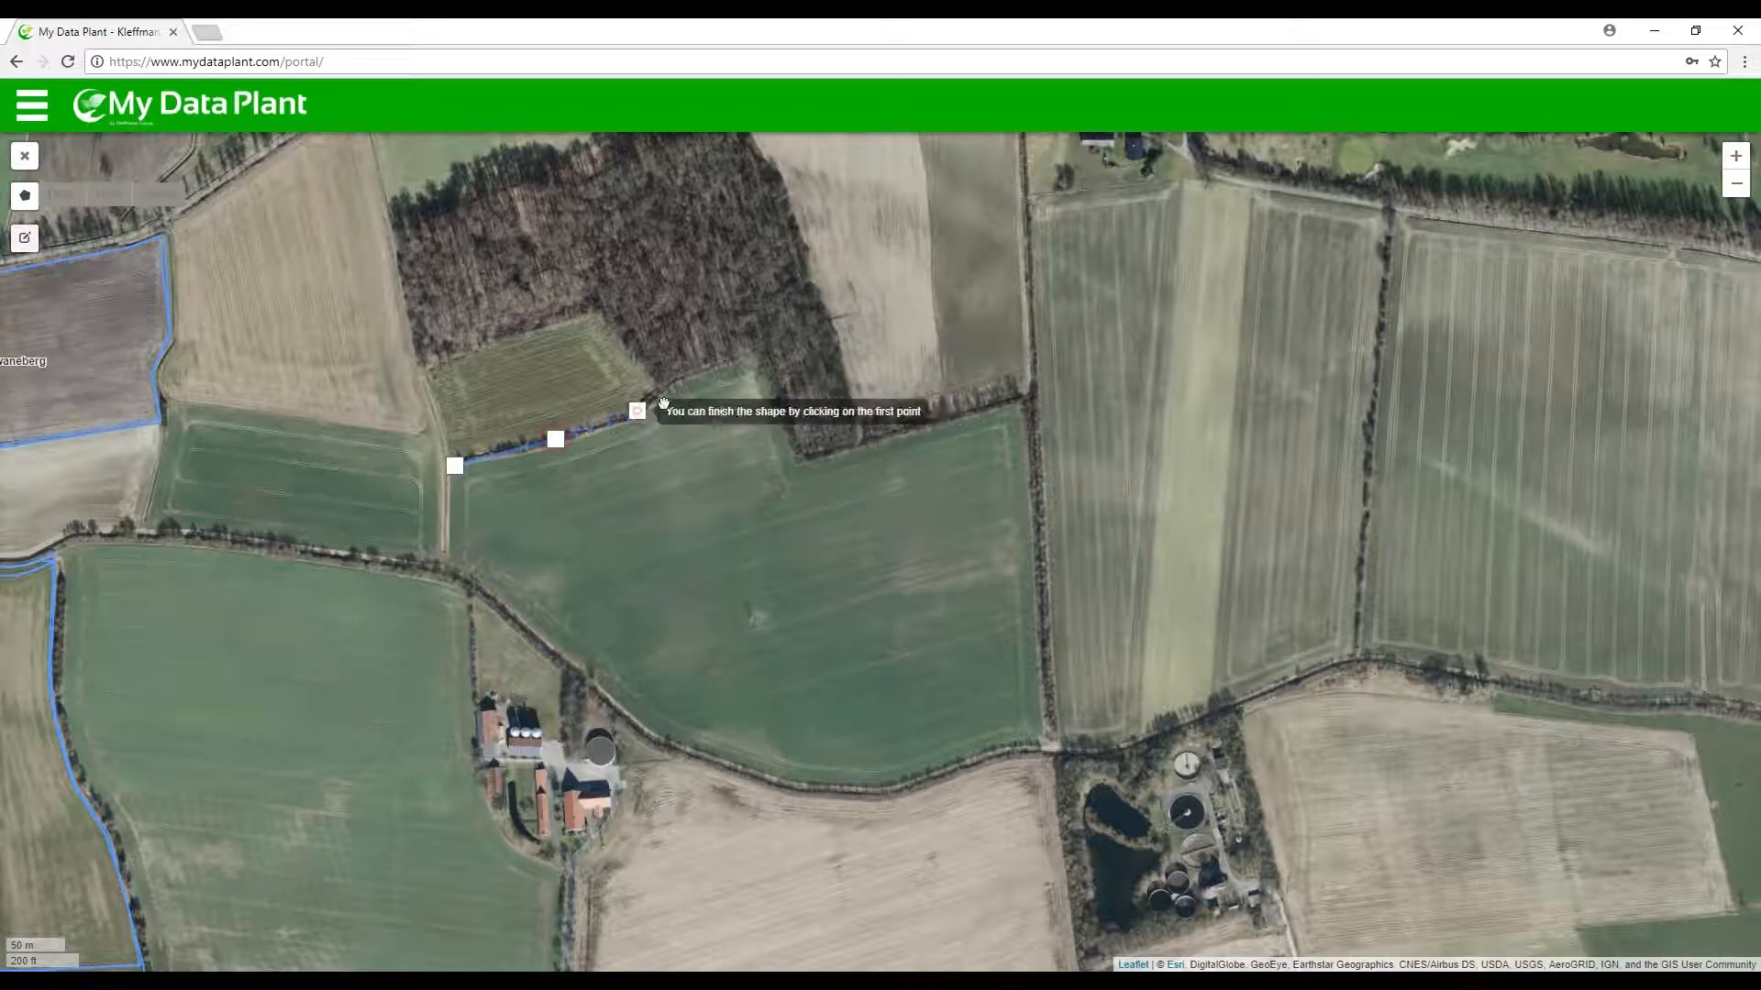
left_click(680, 382)
left_click(761, 354)
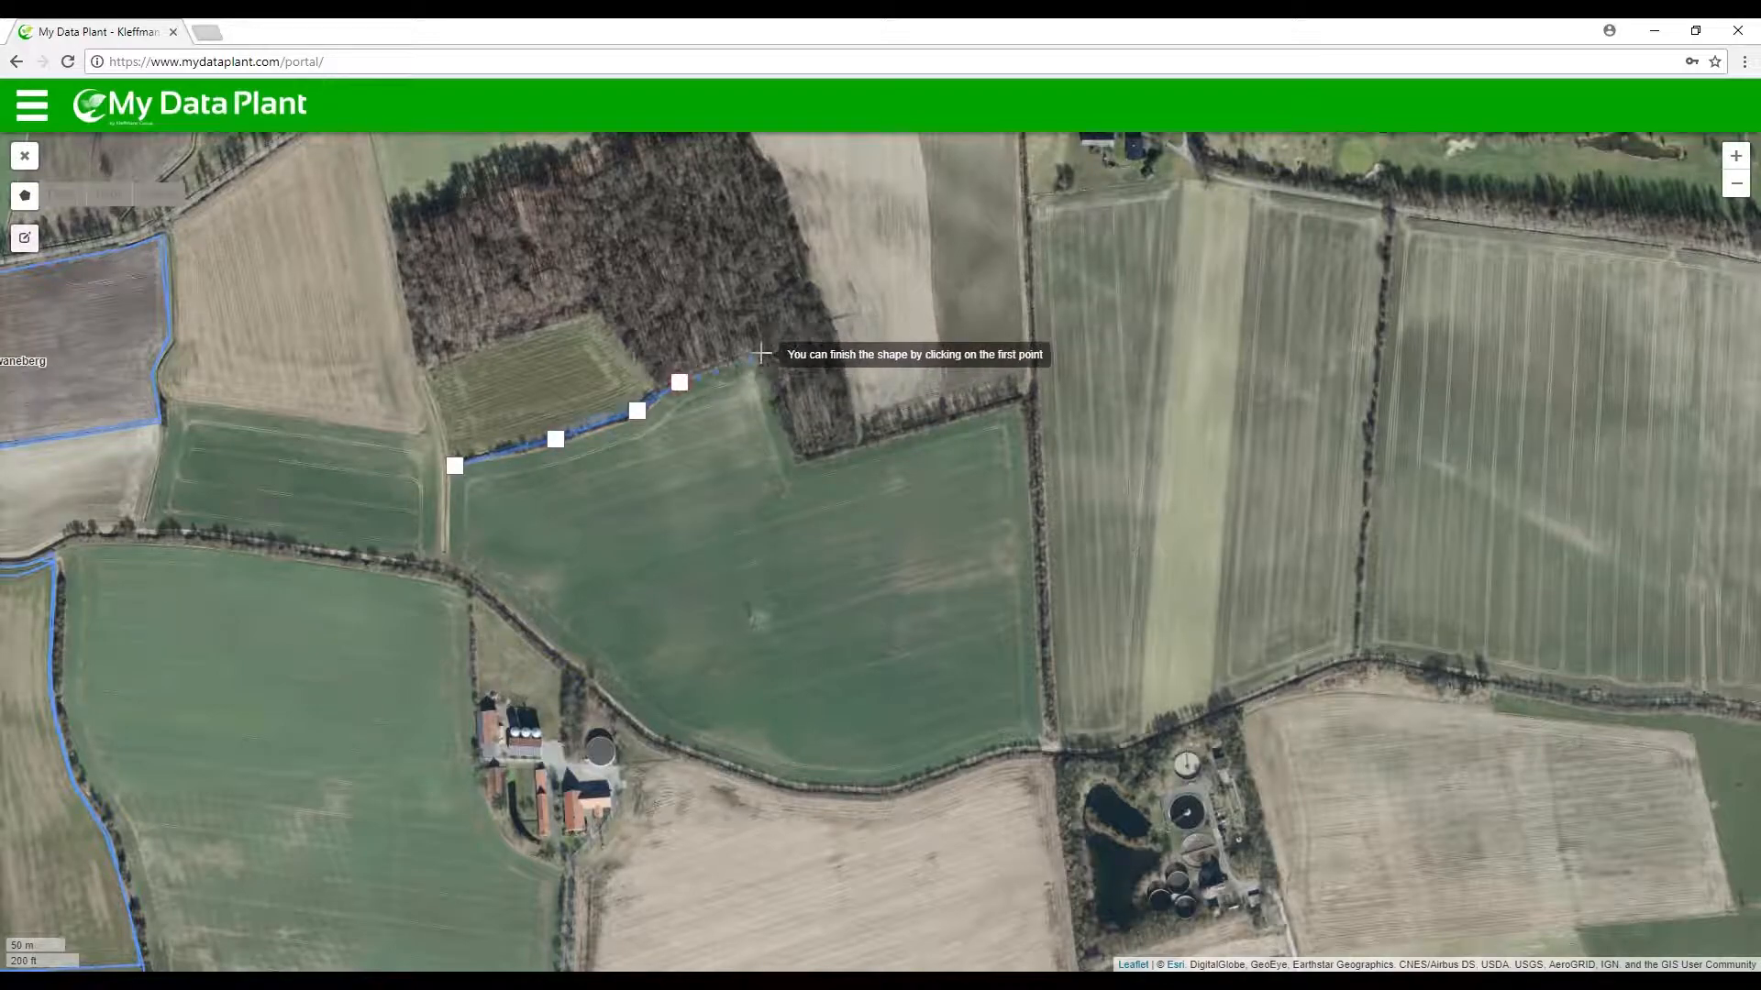
left_click(799, 461)
left_click(909, 427)
left_click(1025, 400)
left_click(1033, 501)
left_click(1041, 608)
left_click(1047, 742)
left_click(989, 751)
left_click(934, 777)
left_click(835, 790)
left_click(719, 767)
left_click(629, 720)
left_click(549, 648)
left_click(445, 574)
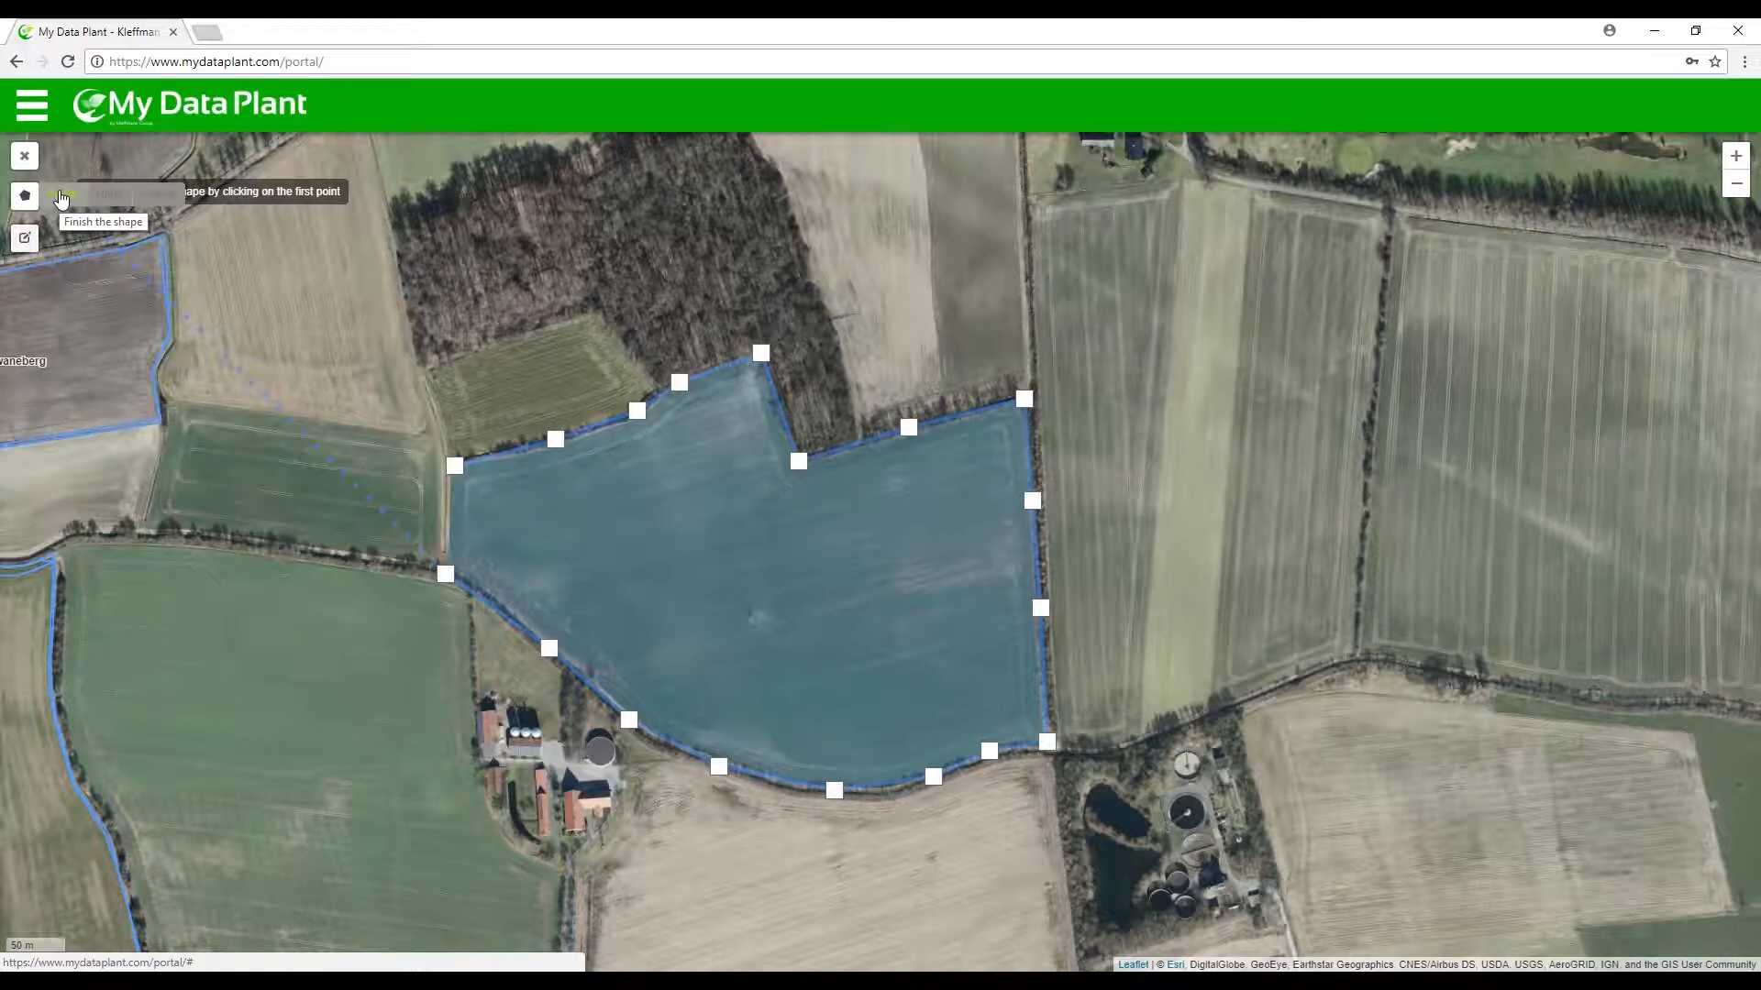
left_click(61, 198)
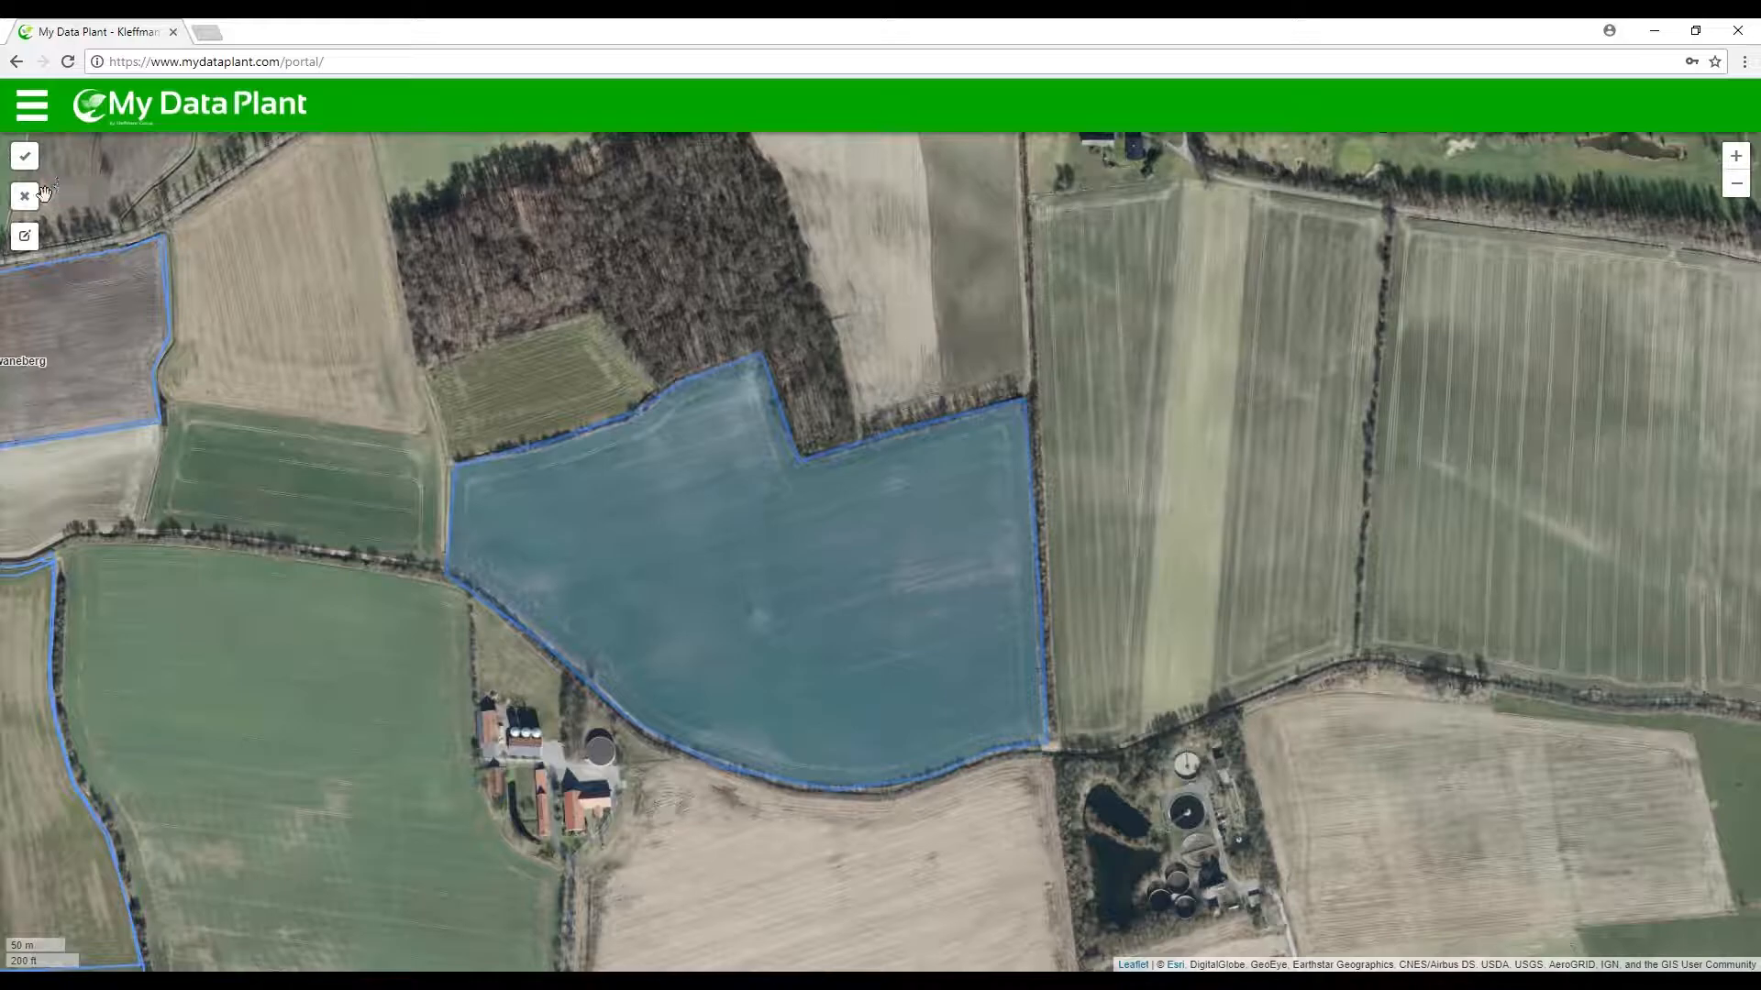
Step: Edit the field shape, shifting points on the southern, eastern and northern edges to match the real field boundary
left_click(25, 237)
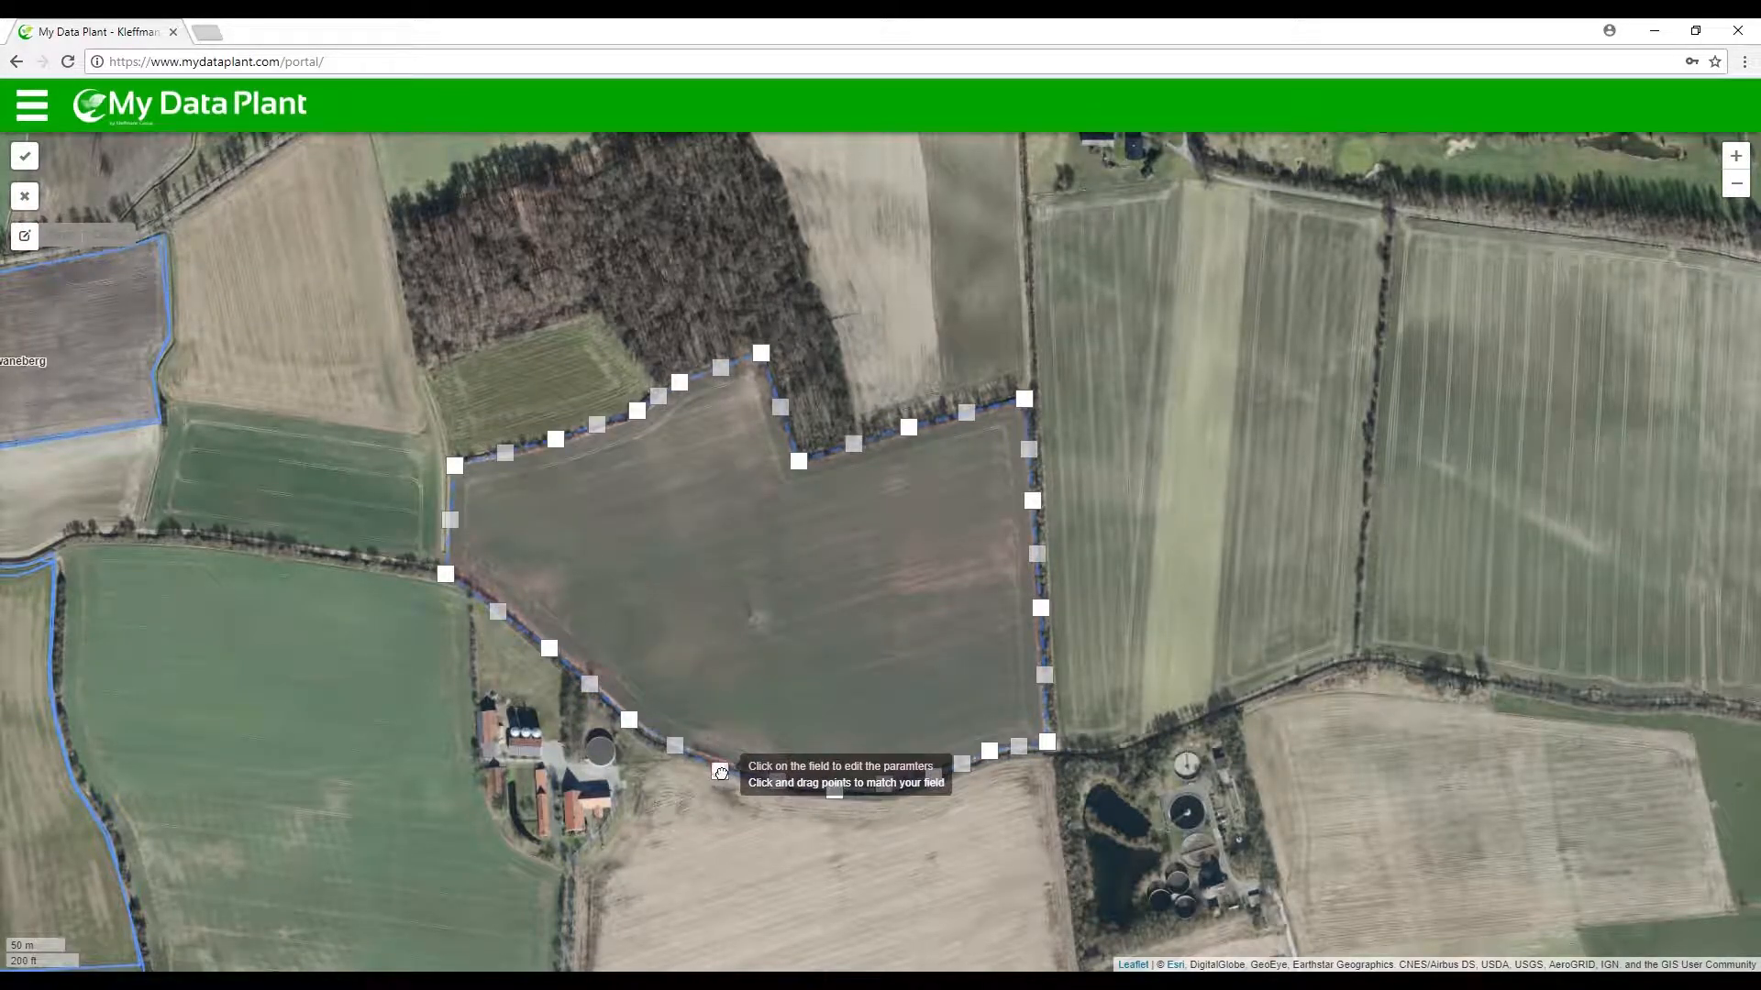
left_click_drag(836, 794, 926, 791)
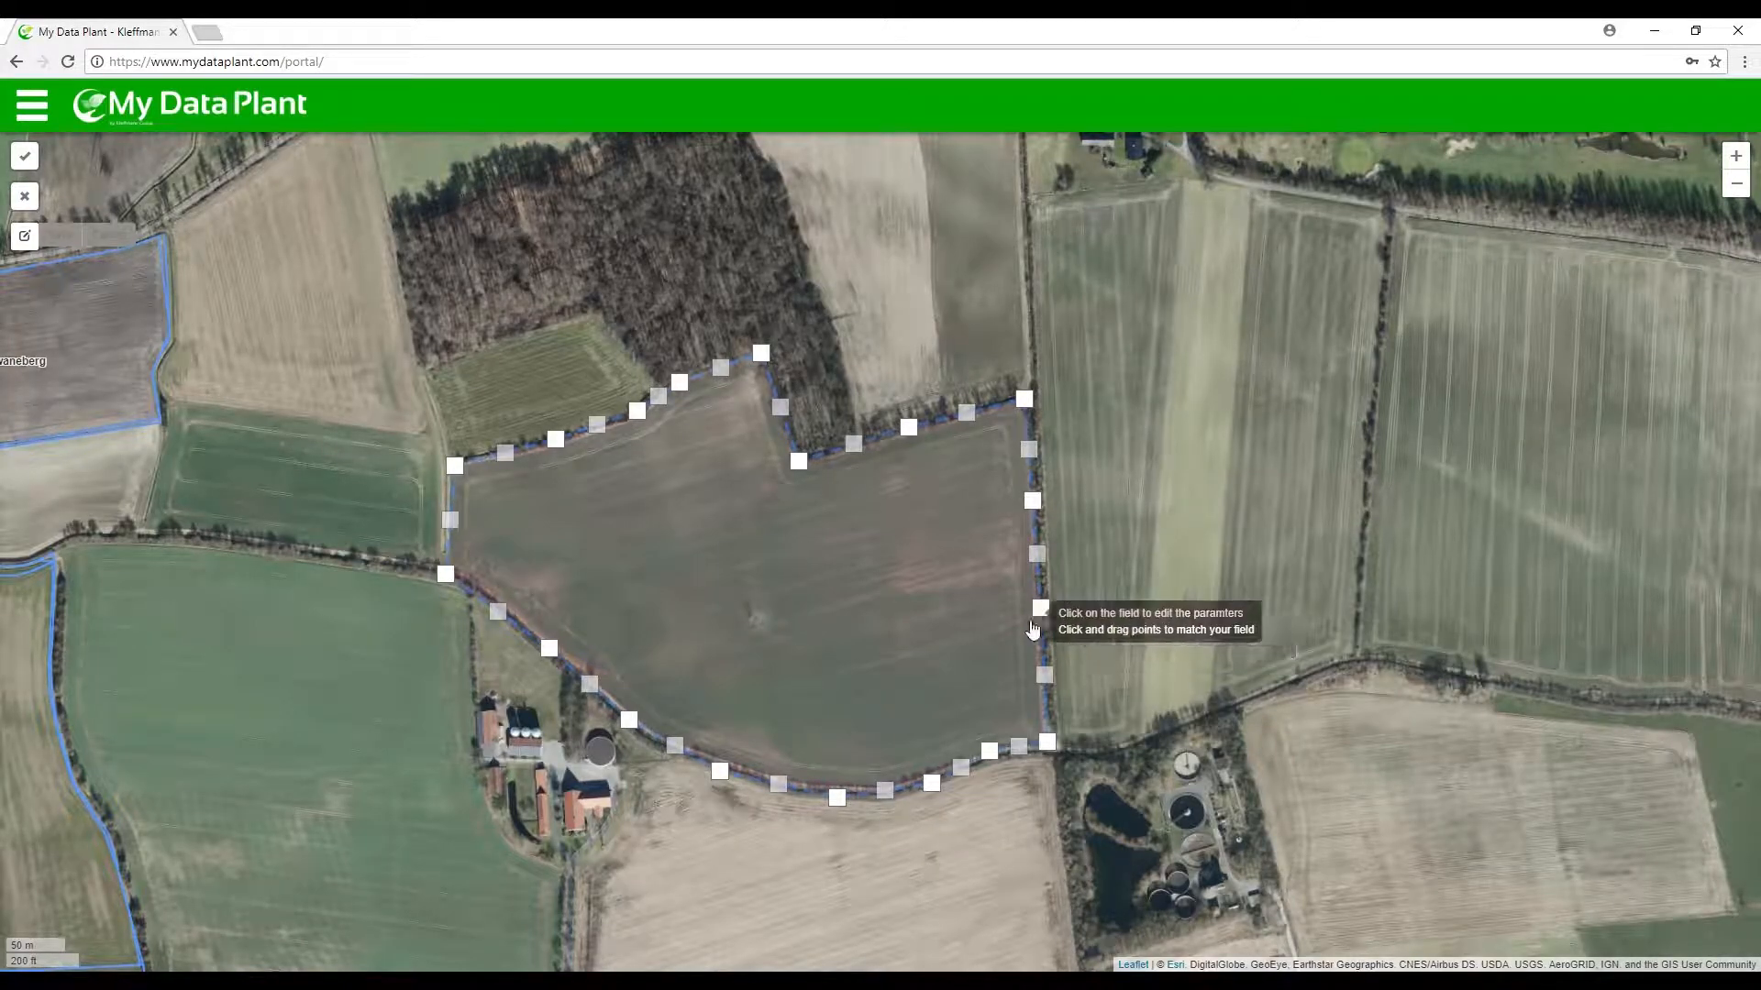
left_click_drag(1041, 610, 1044, 609)
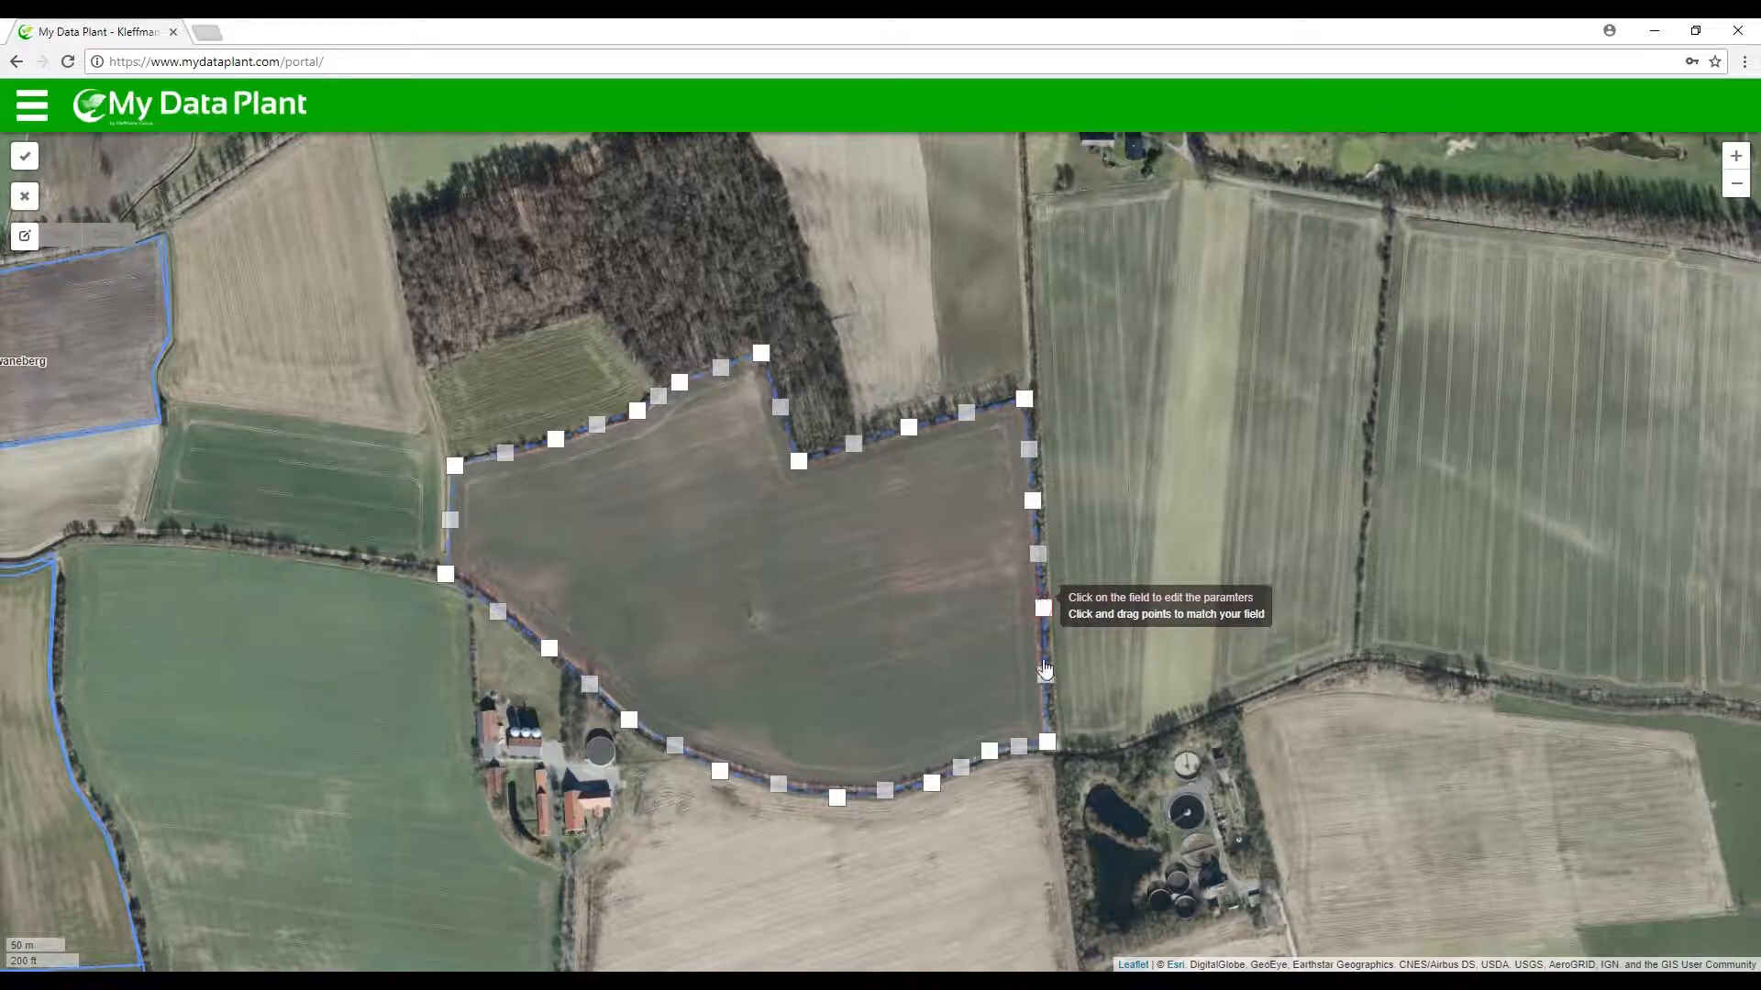
left_click_drag(1047, 741, 1050, 743)
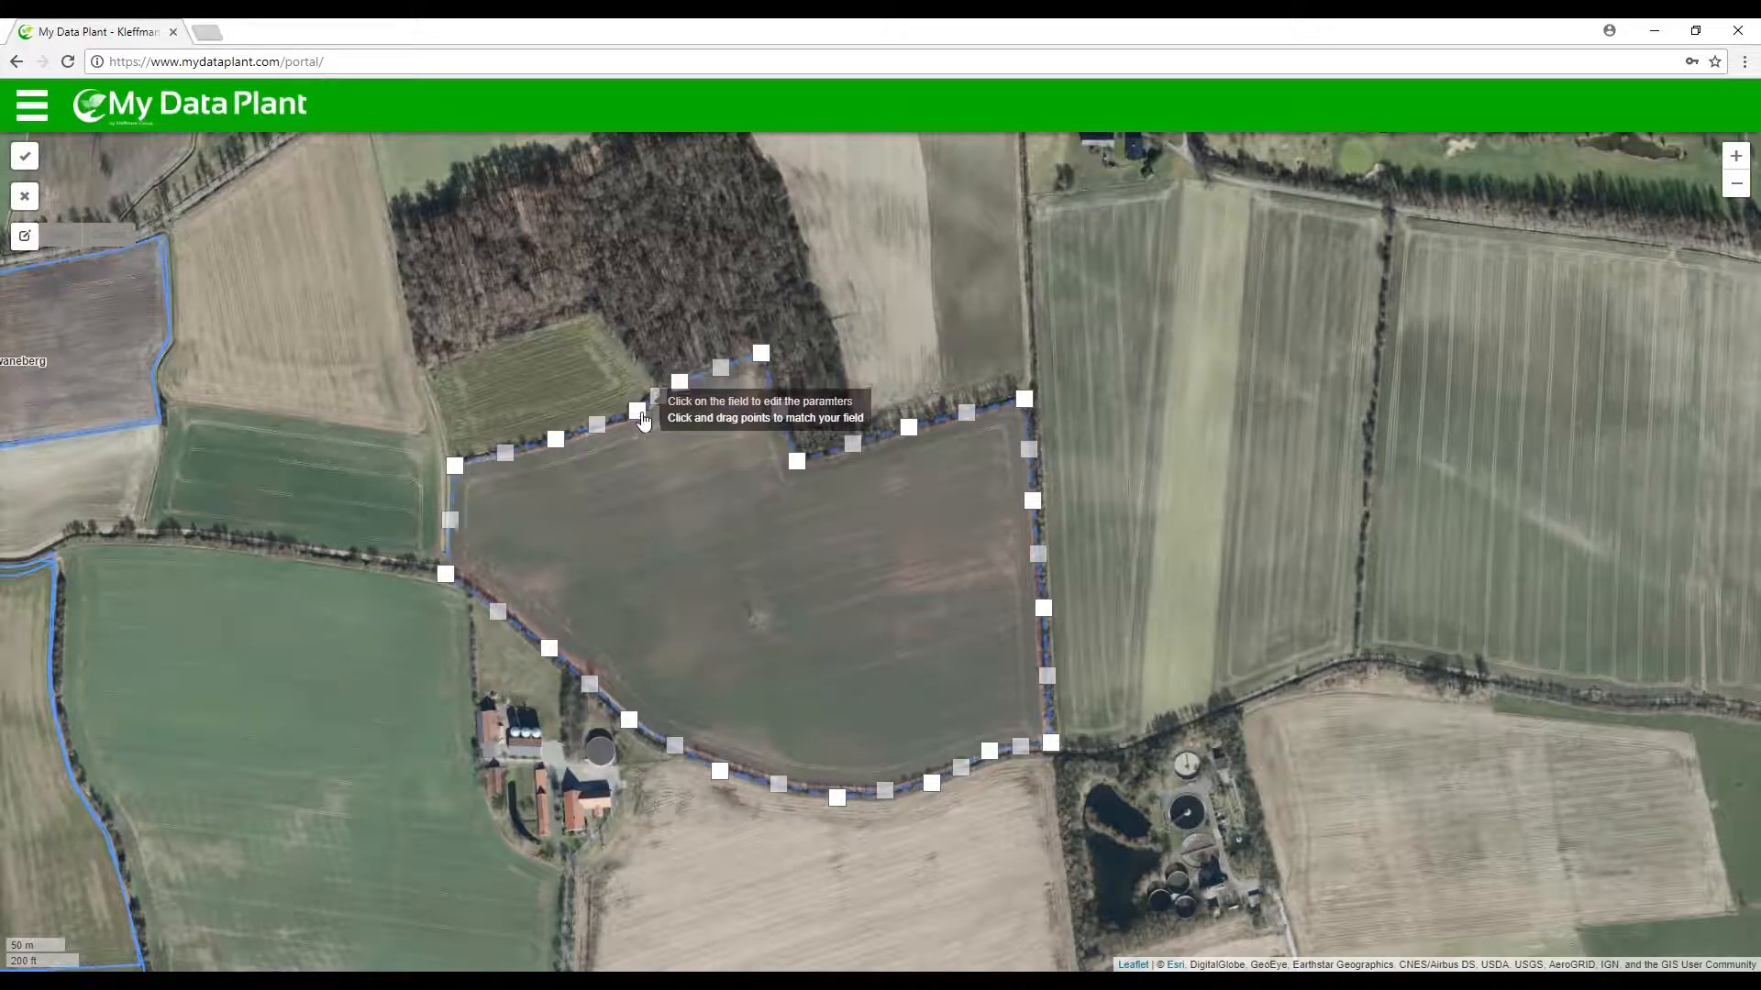
left_click_drag(637, 414, 628, 422)
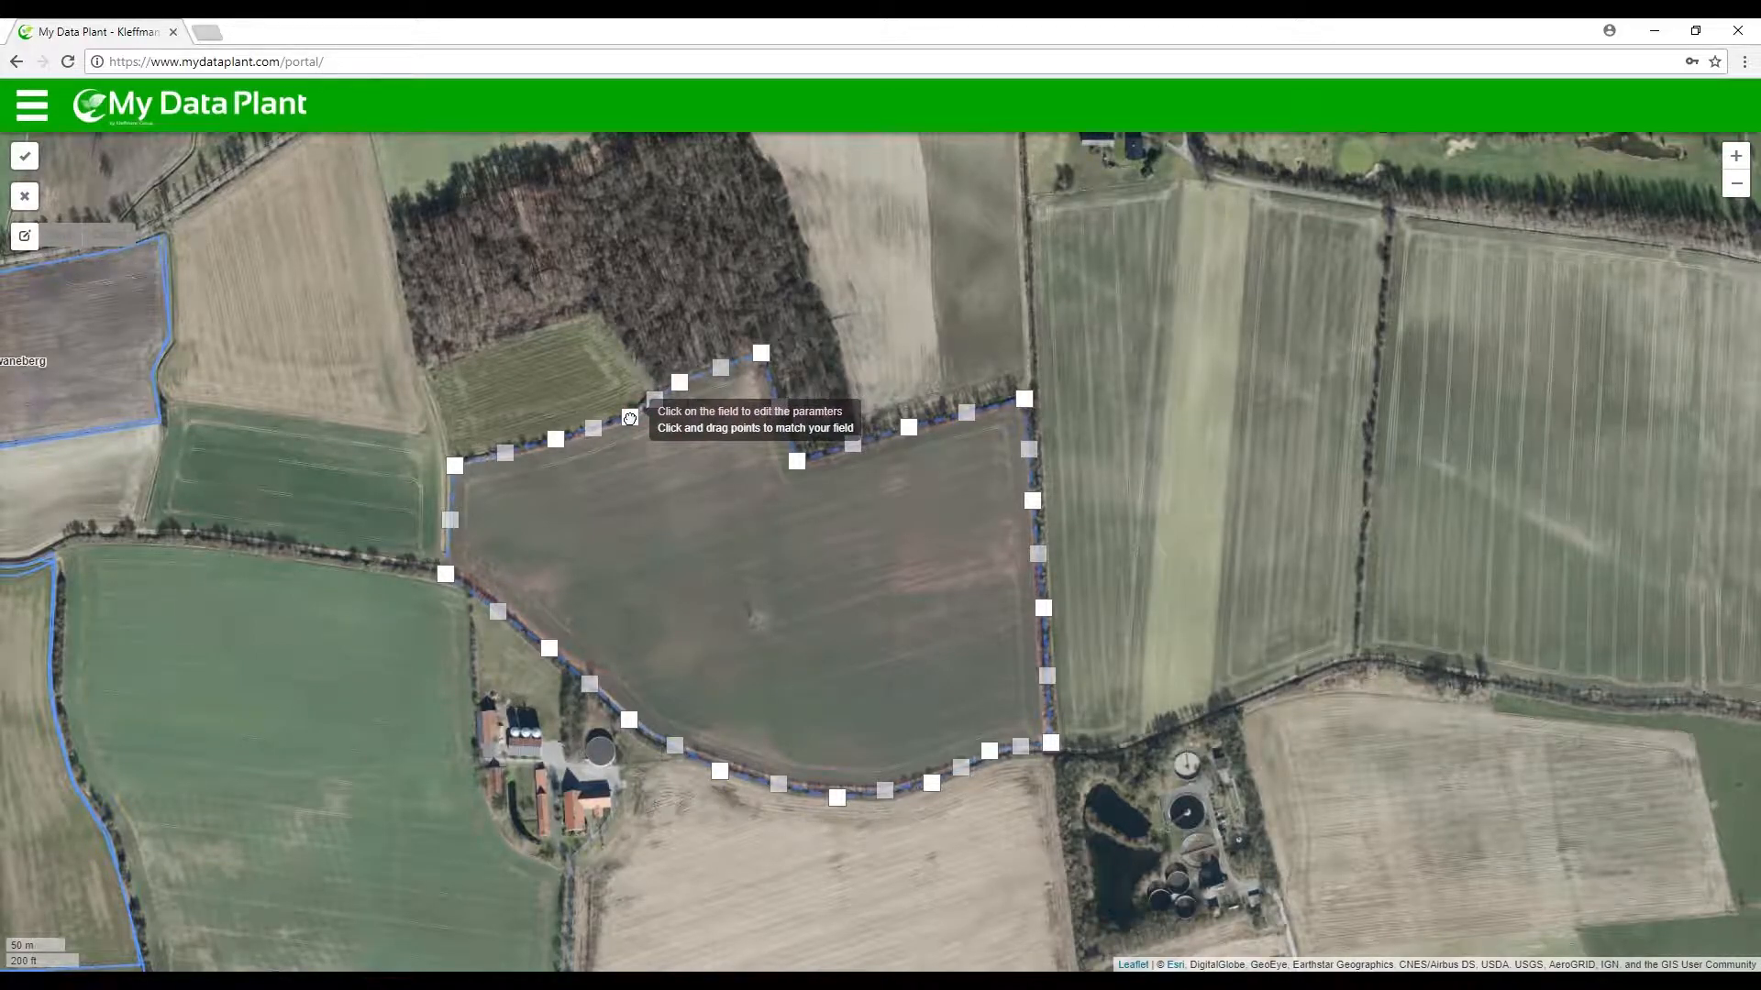
Step: Add an extra point midway along the field's western edge, remove it again, and finish editing the shape
left_click(453, 520)
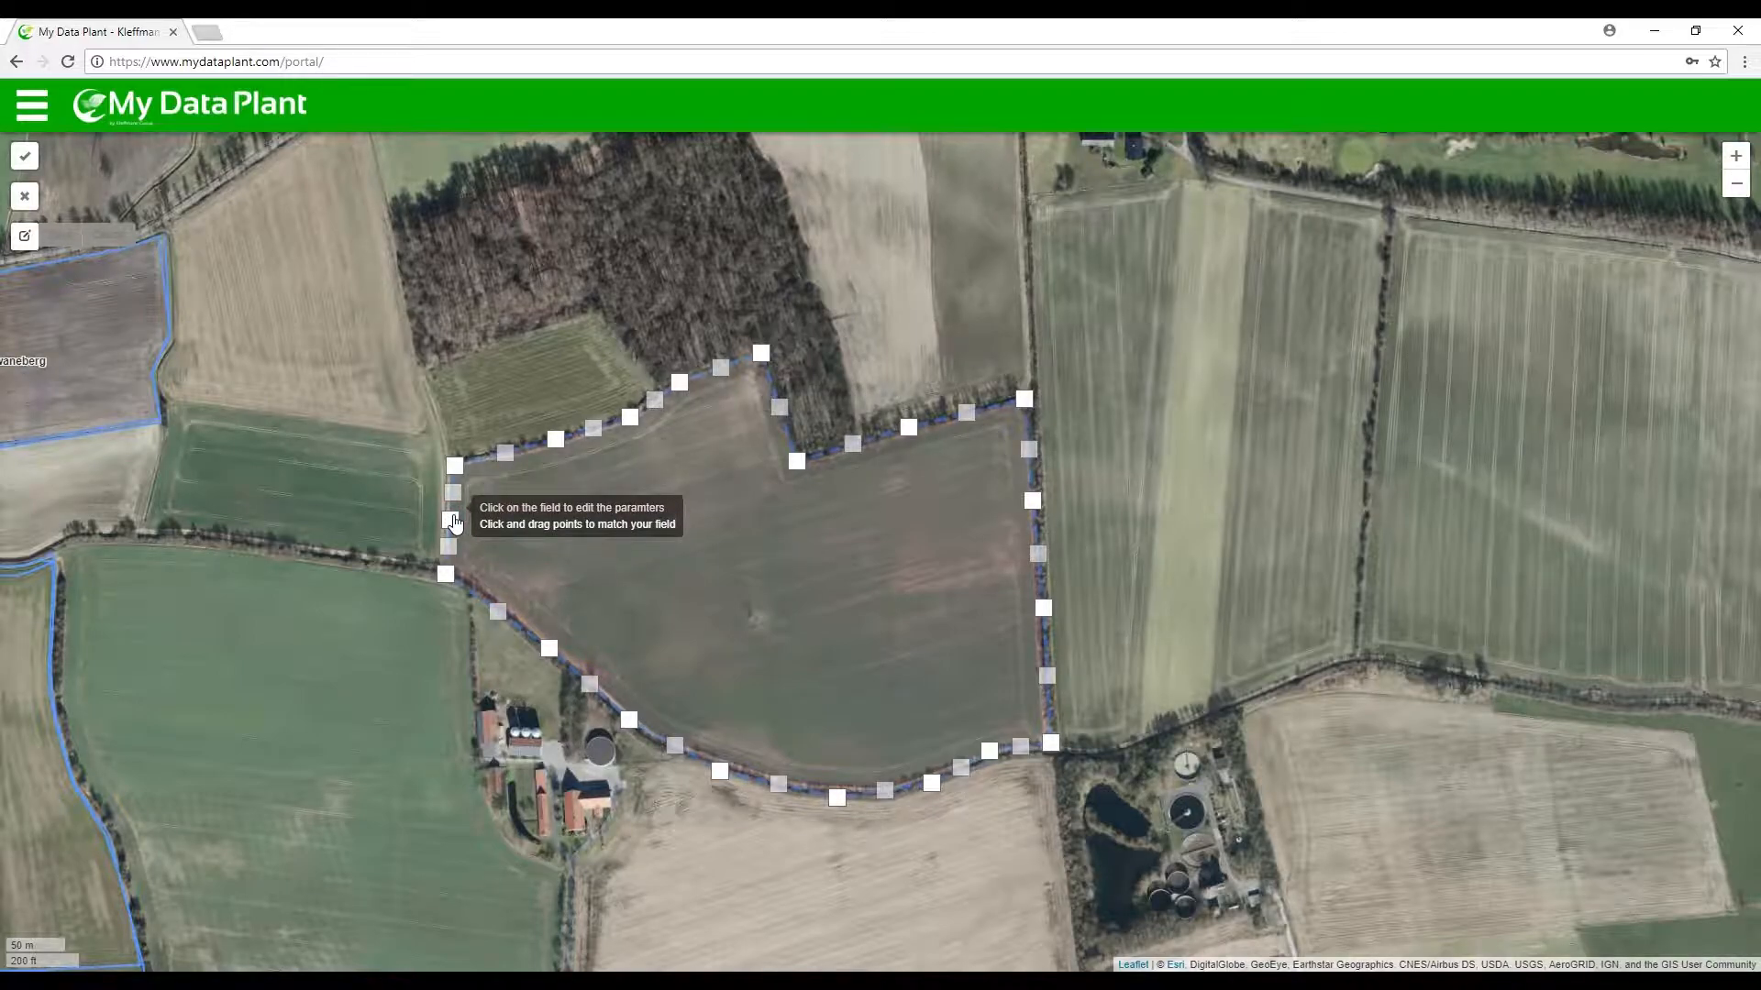
left_click(453, 520)
left_click(452, 520)
left_click(452, 520)
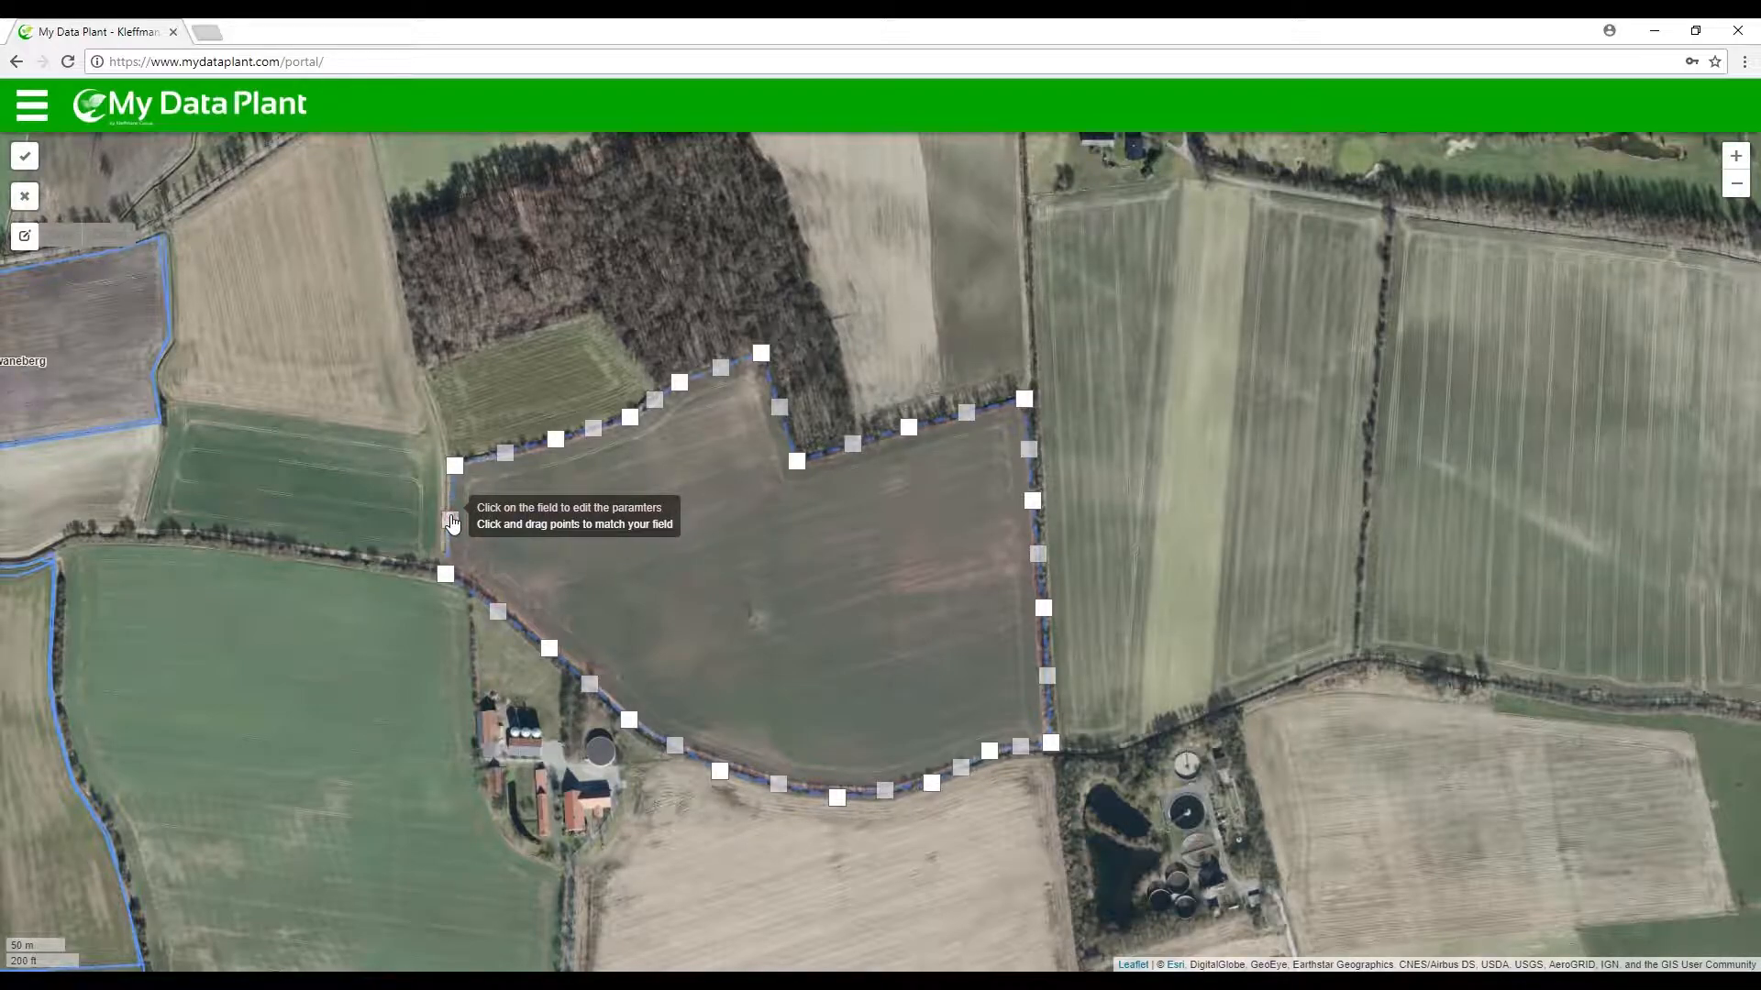
left_click(59, 229)
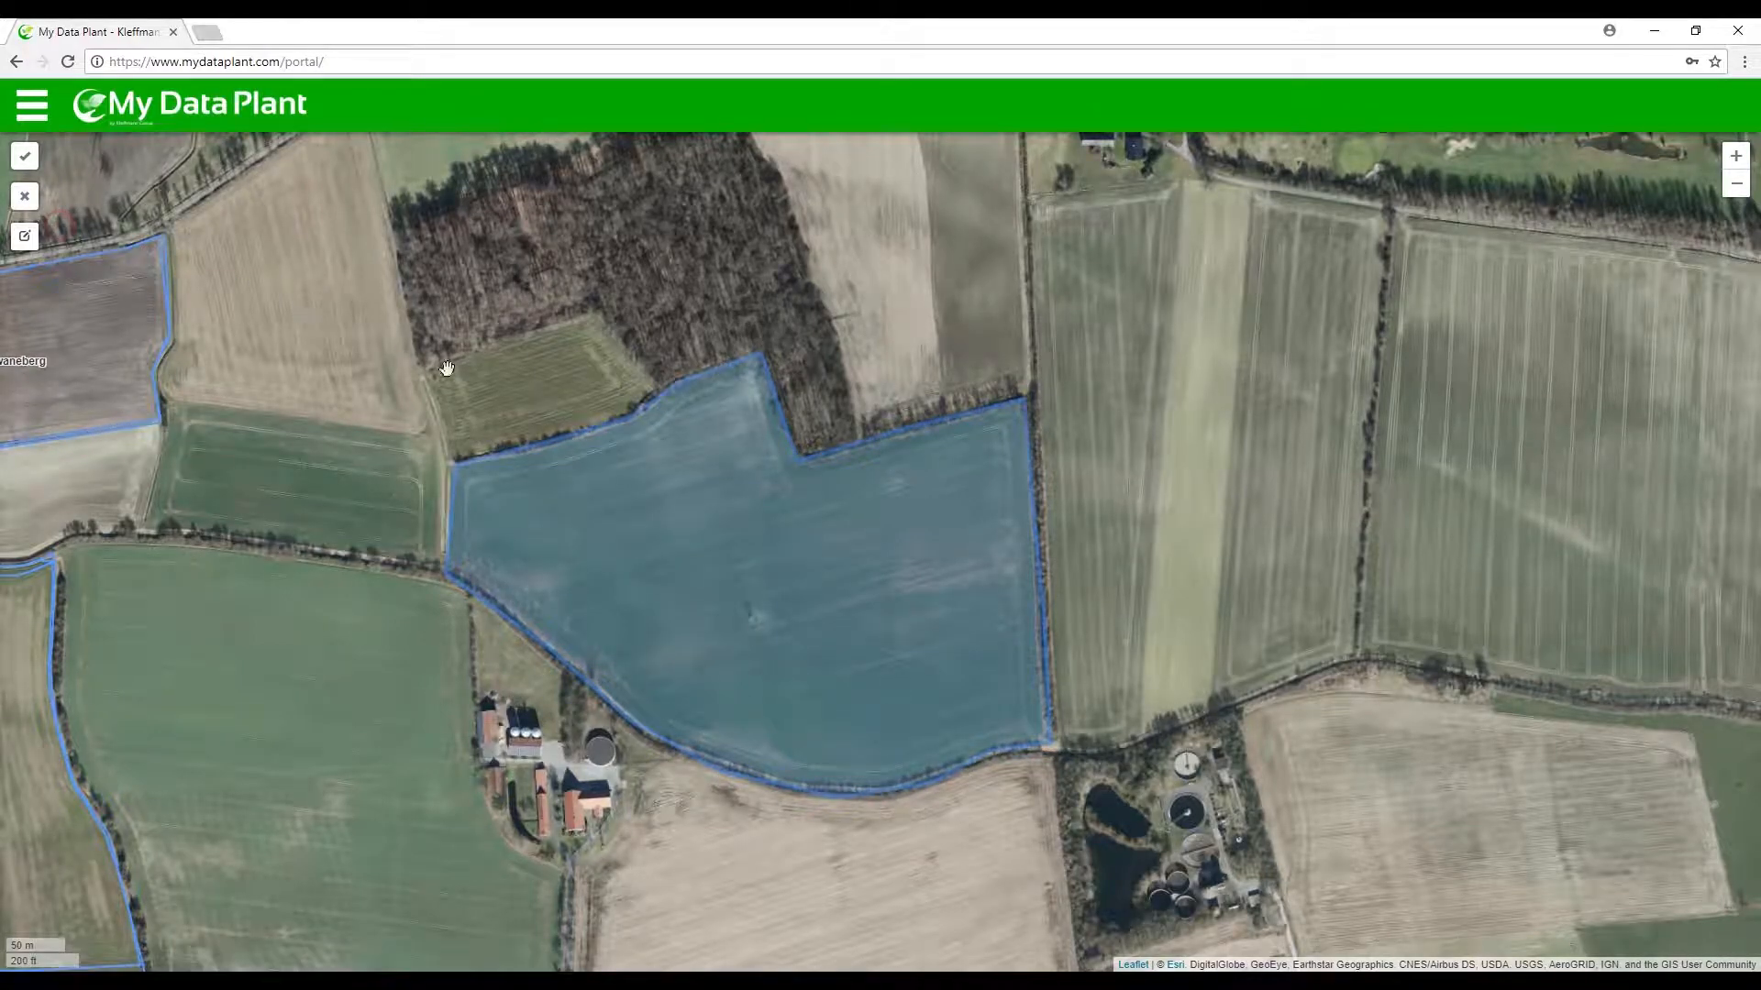
Step: Open the drawn field's parameters and enter the field name Field 1 and field number 1
left_click(785, 573)
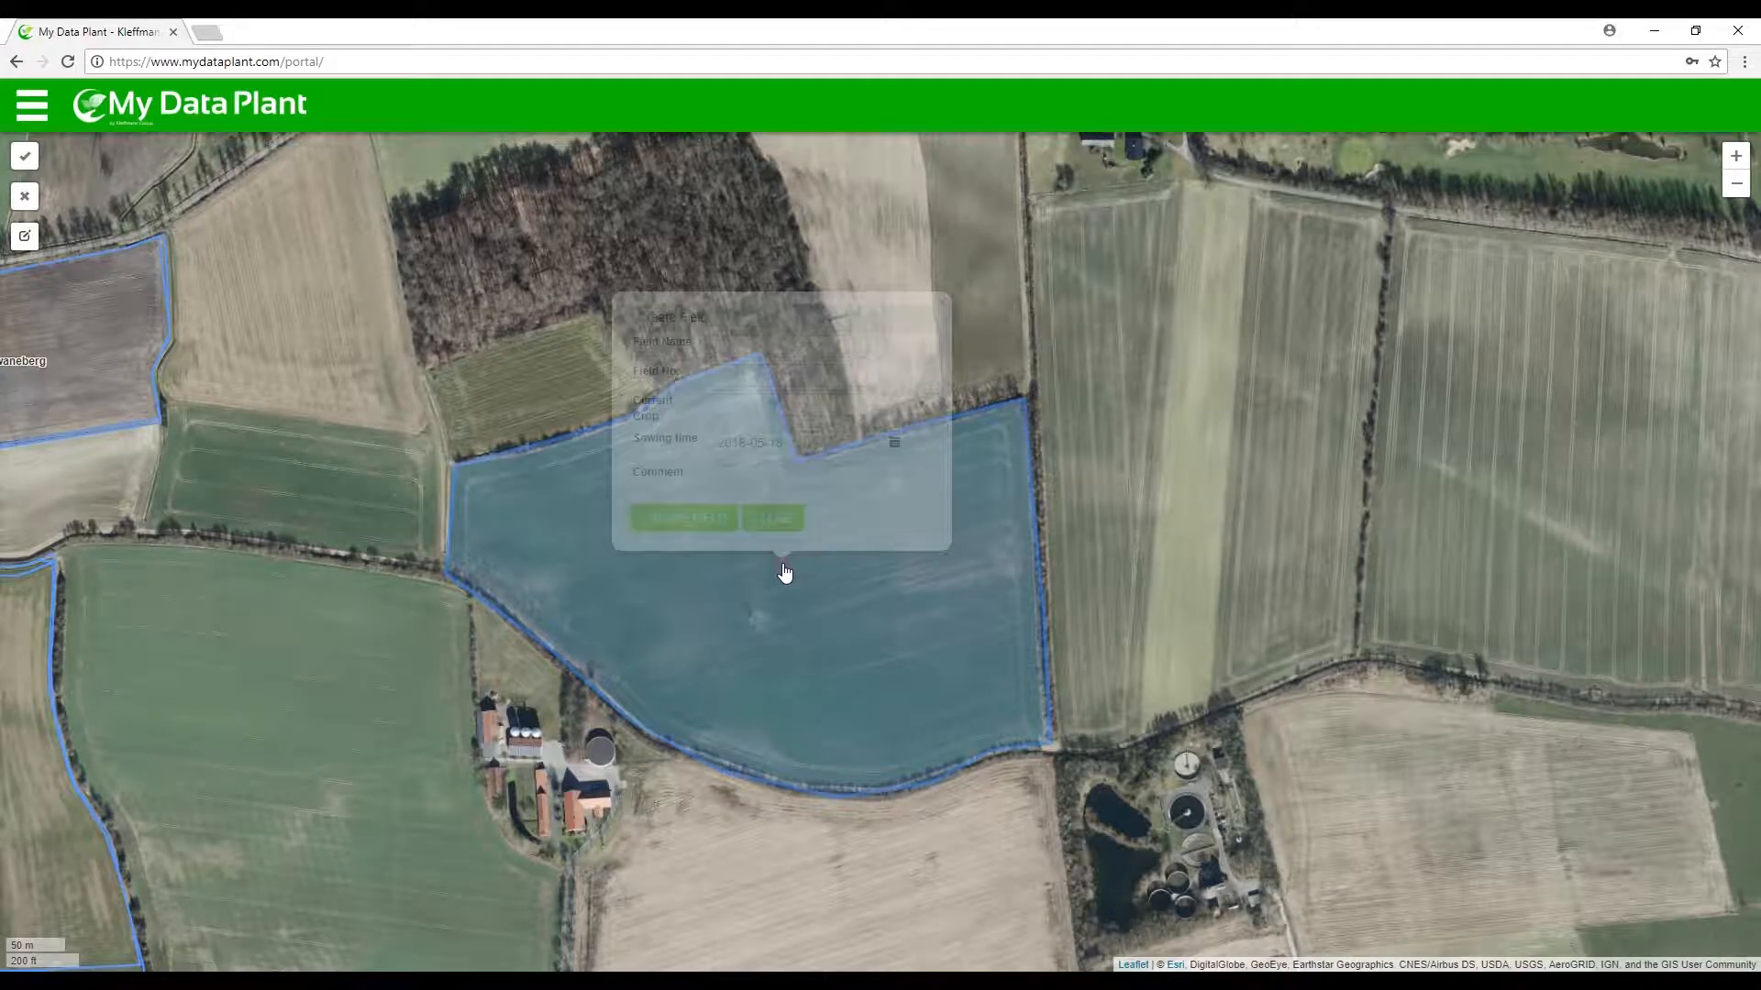
left_click(766, 349)
type("F")
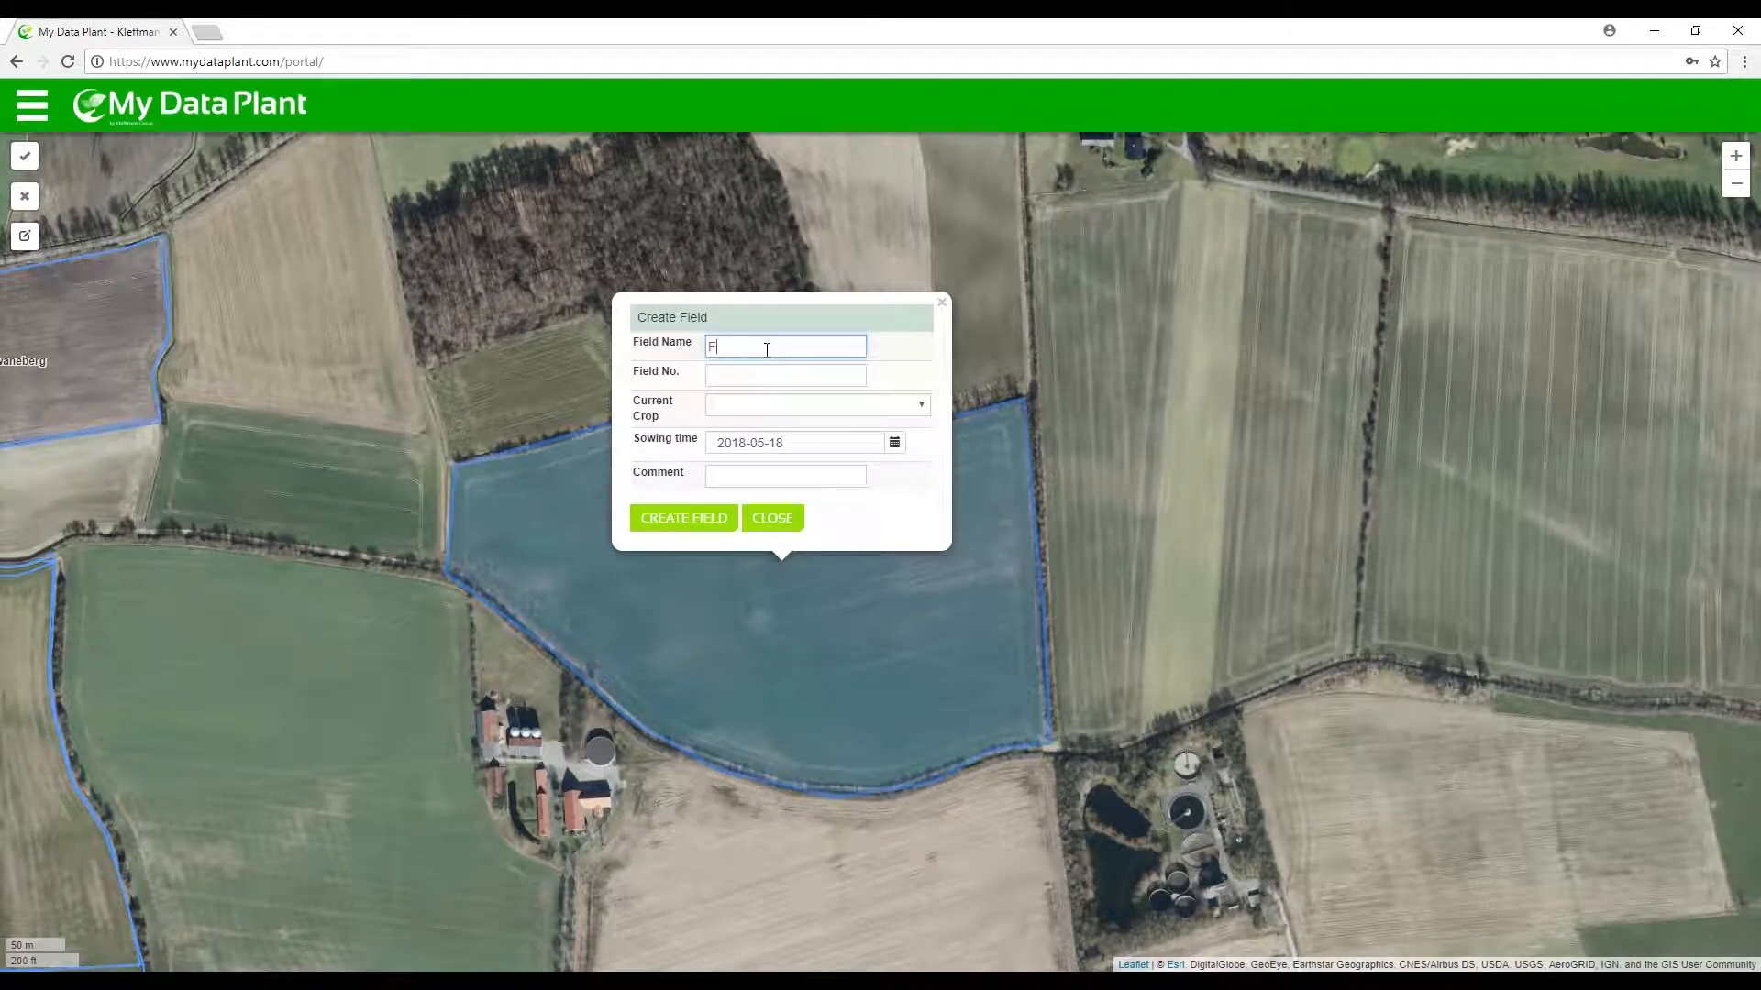
type("ield 1")
left_click(760, 374)
type("1")
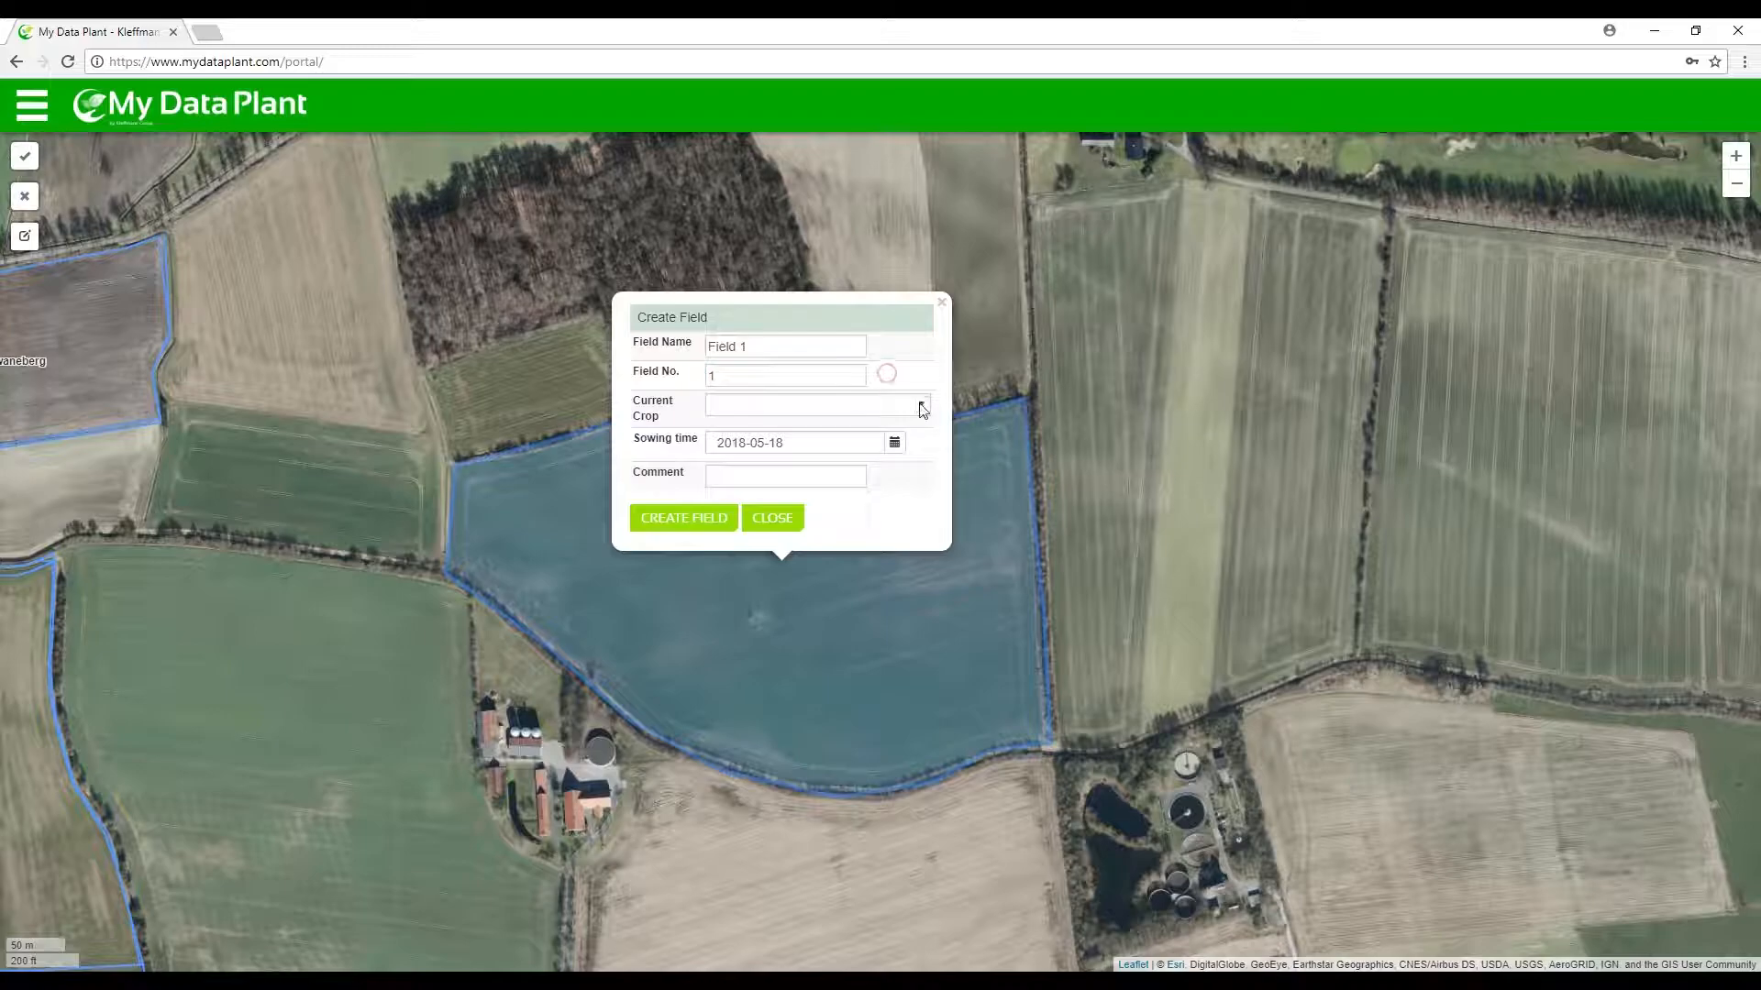
Step: Set the field's current crop to Winter Rye
left_click(920, 404)
left_click_drag(922, 449, 922, 683)
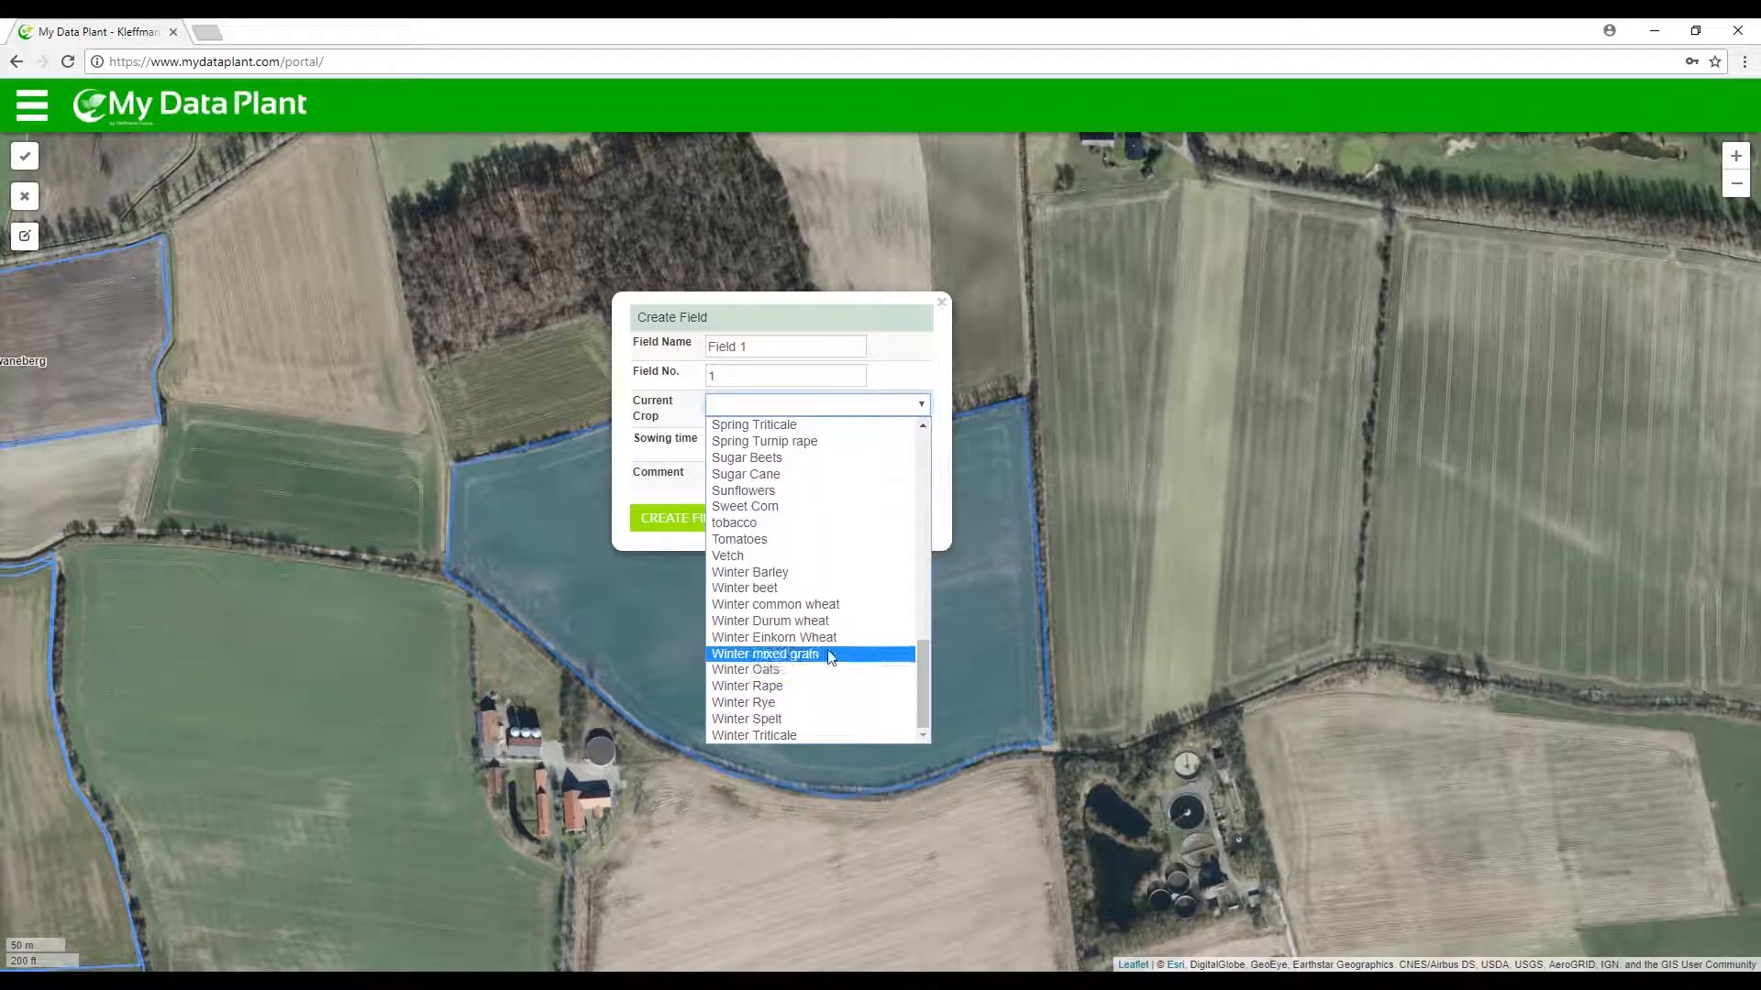
left_click(818, 702)
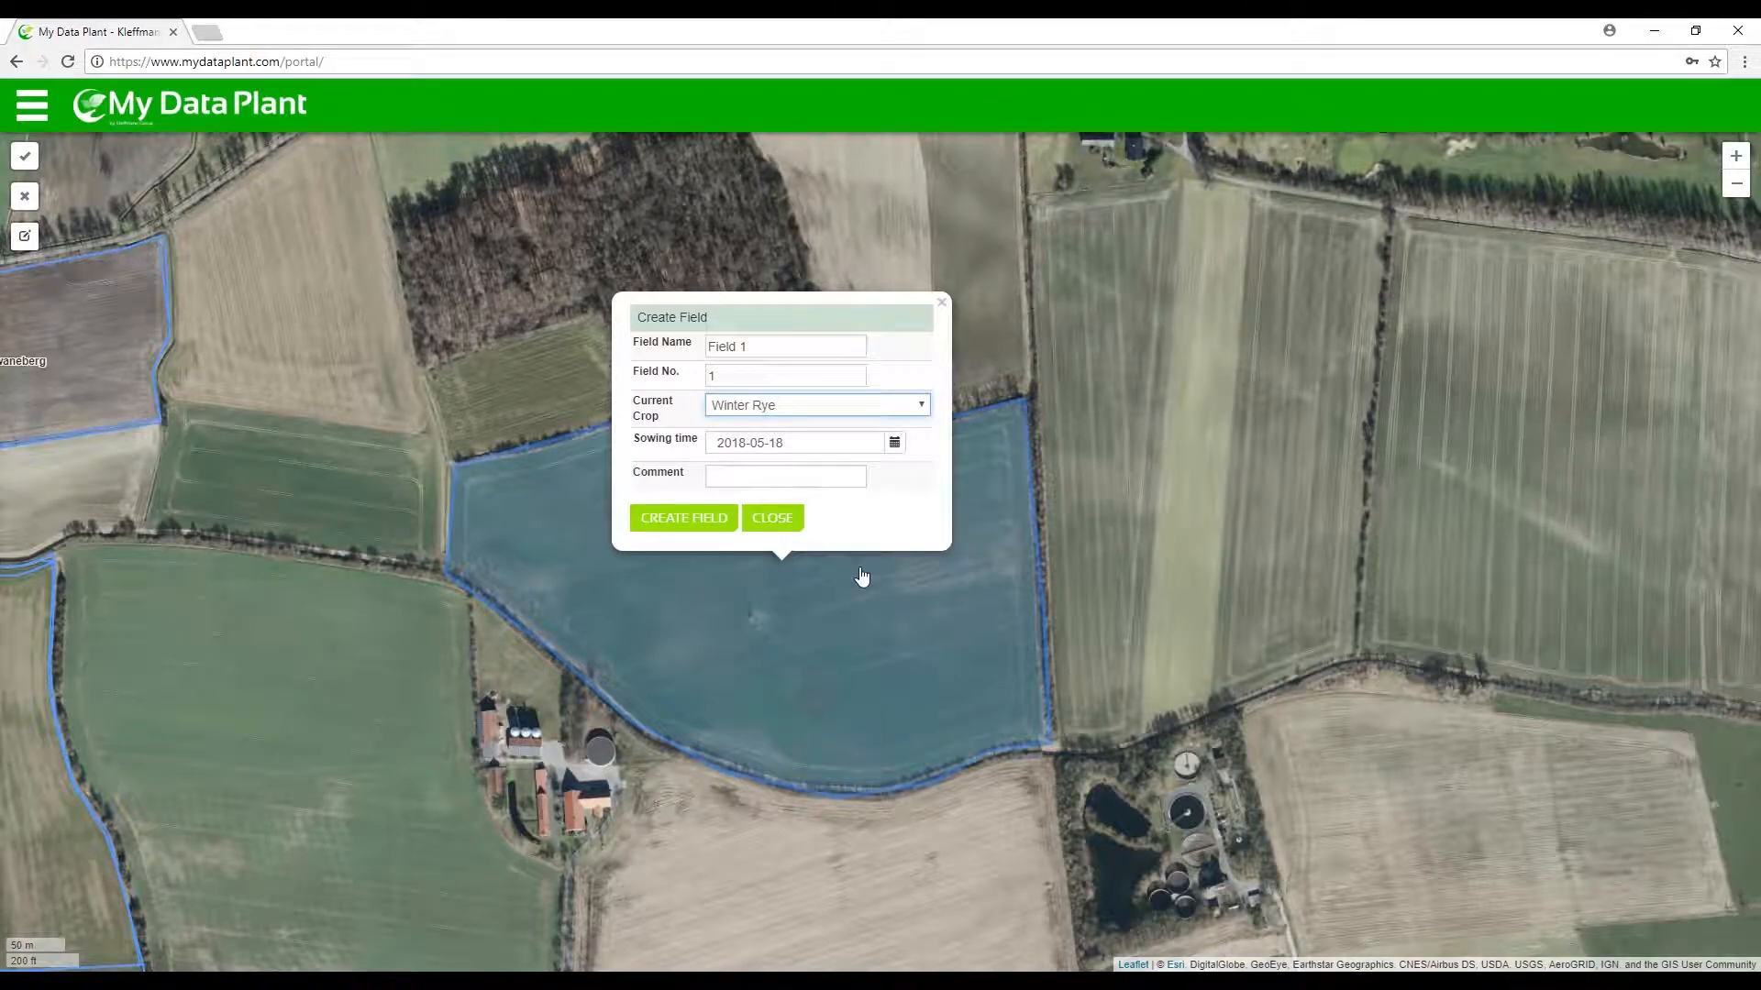
Step: Set the sowing time to 2017-10-17, create the field, and select it on the map
left_click(893, 444)
left_click(717, 472)
left_click(717, 472)
left_click(717, 472)
left_click(717, 472)
left_click(717, 472)
left_click(717, 472)
left_click(717, 472)
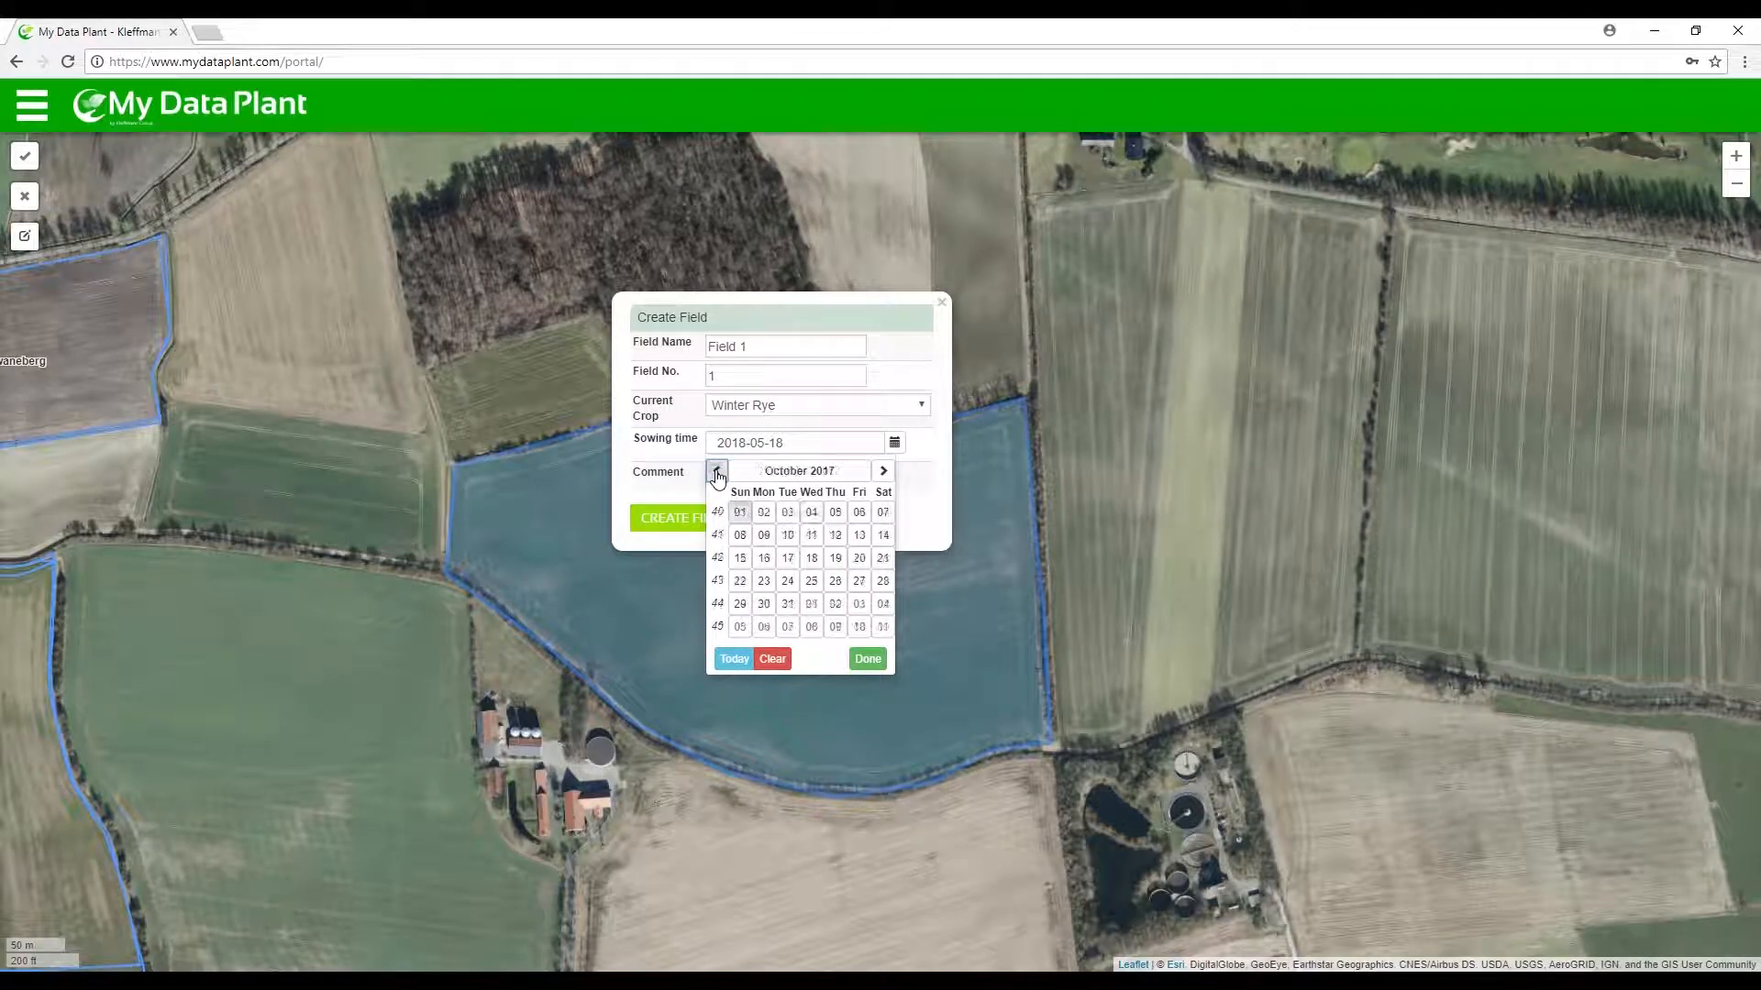
left_click(788, 558)
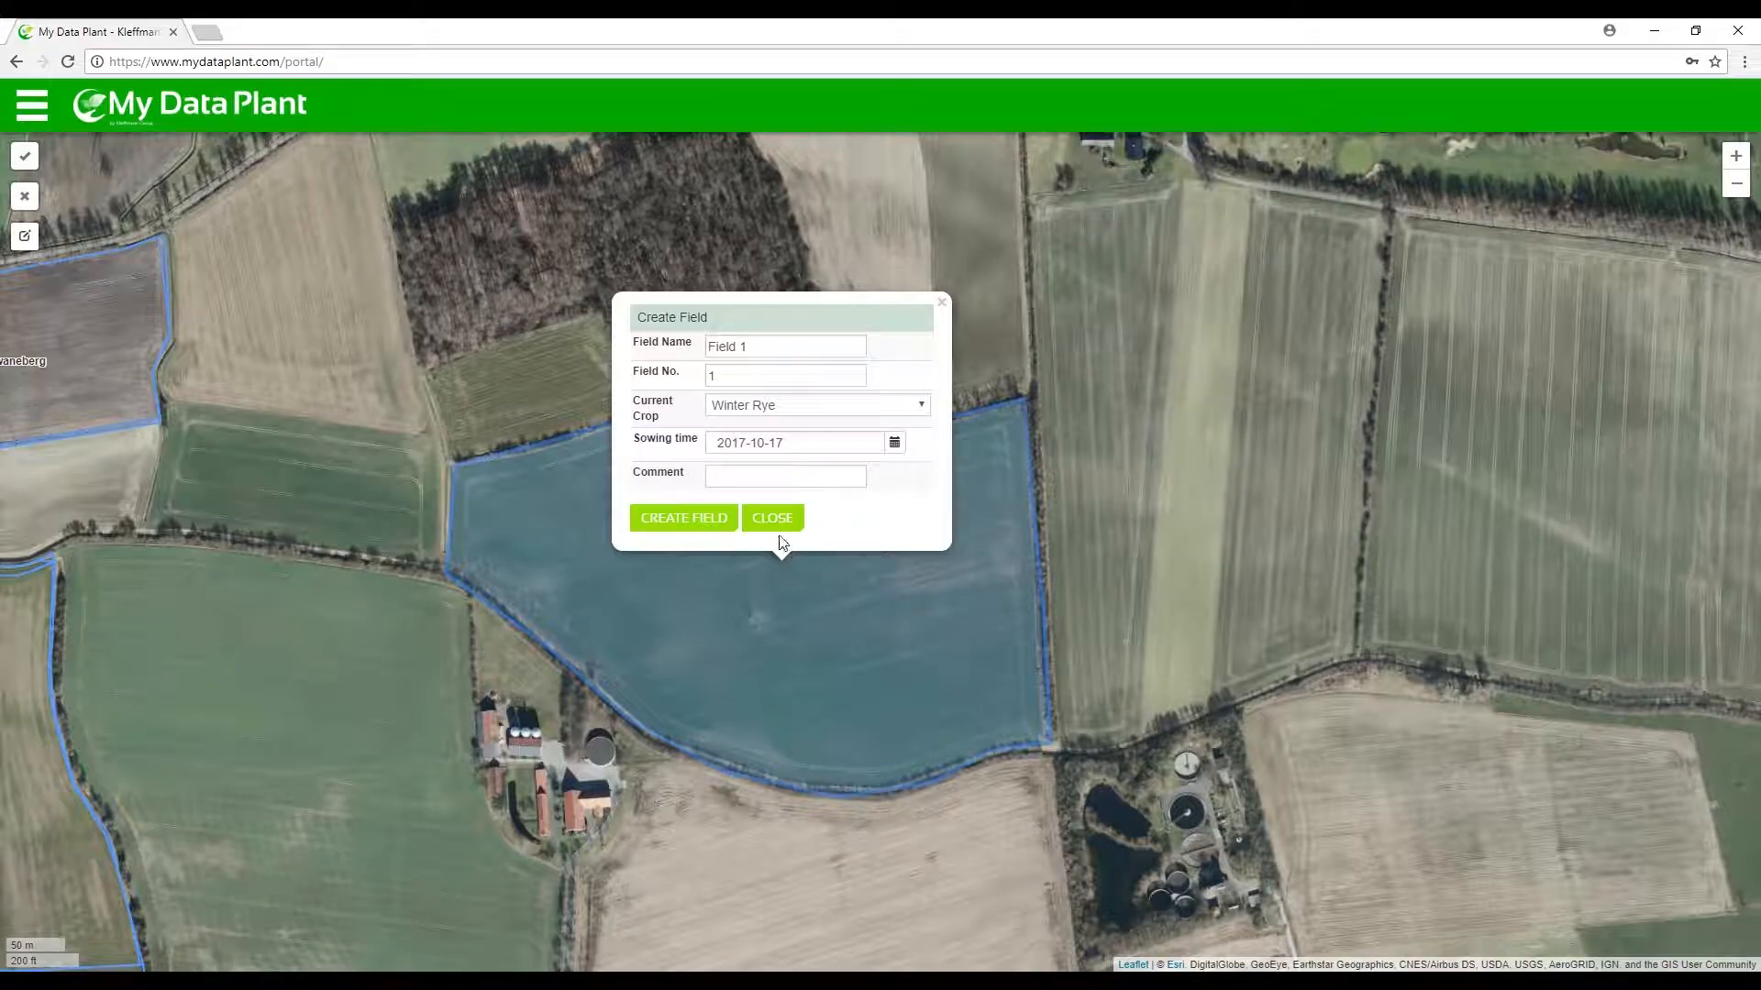
left_click(709, 521)
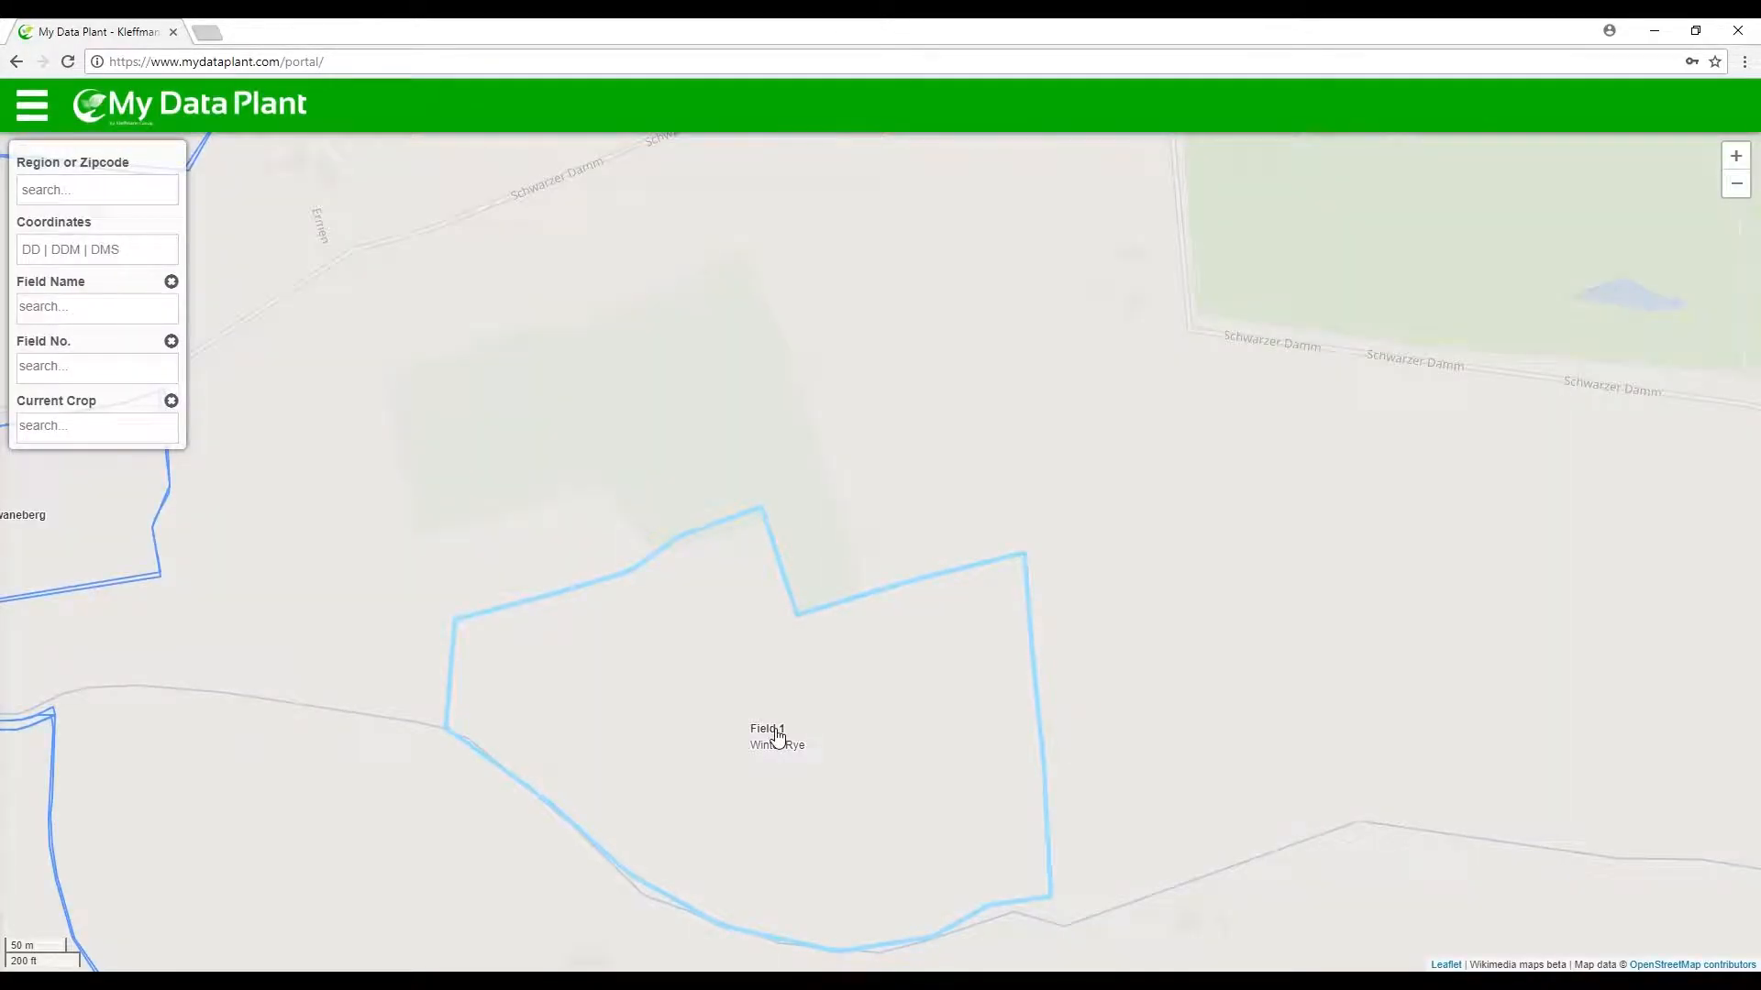
left_click(777, 735)
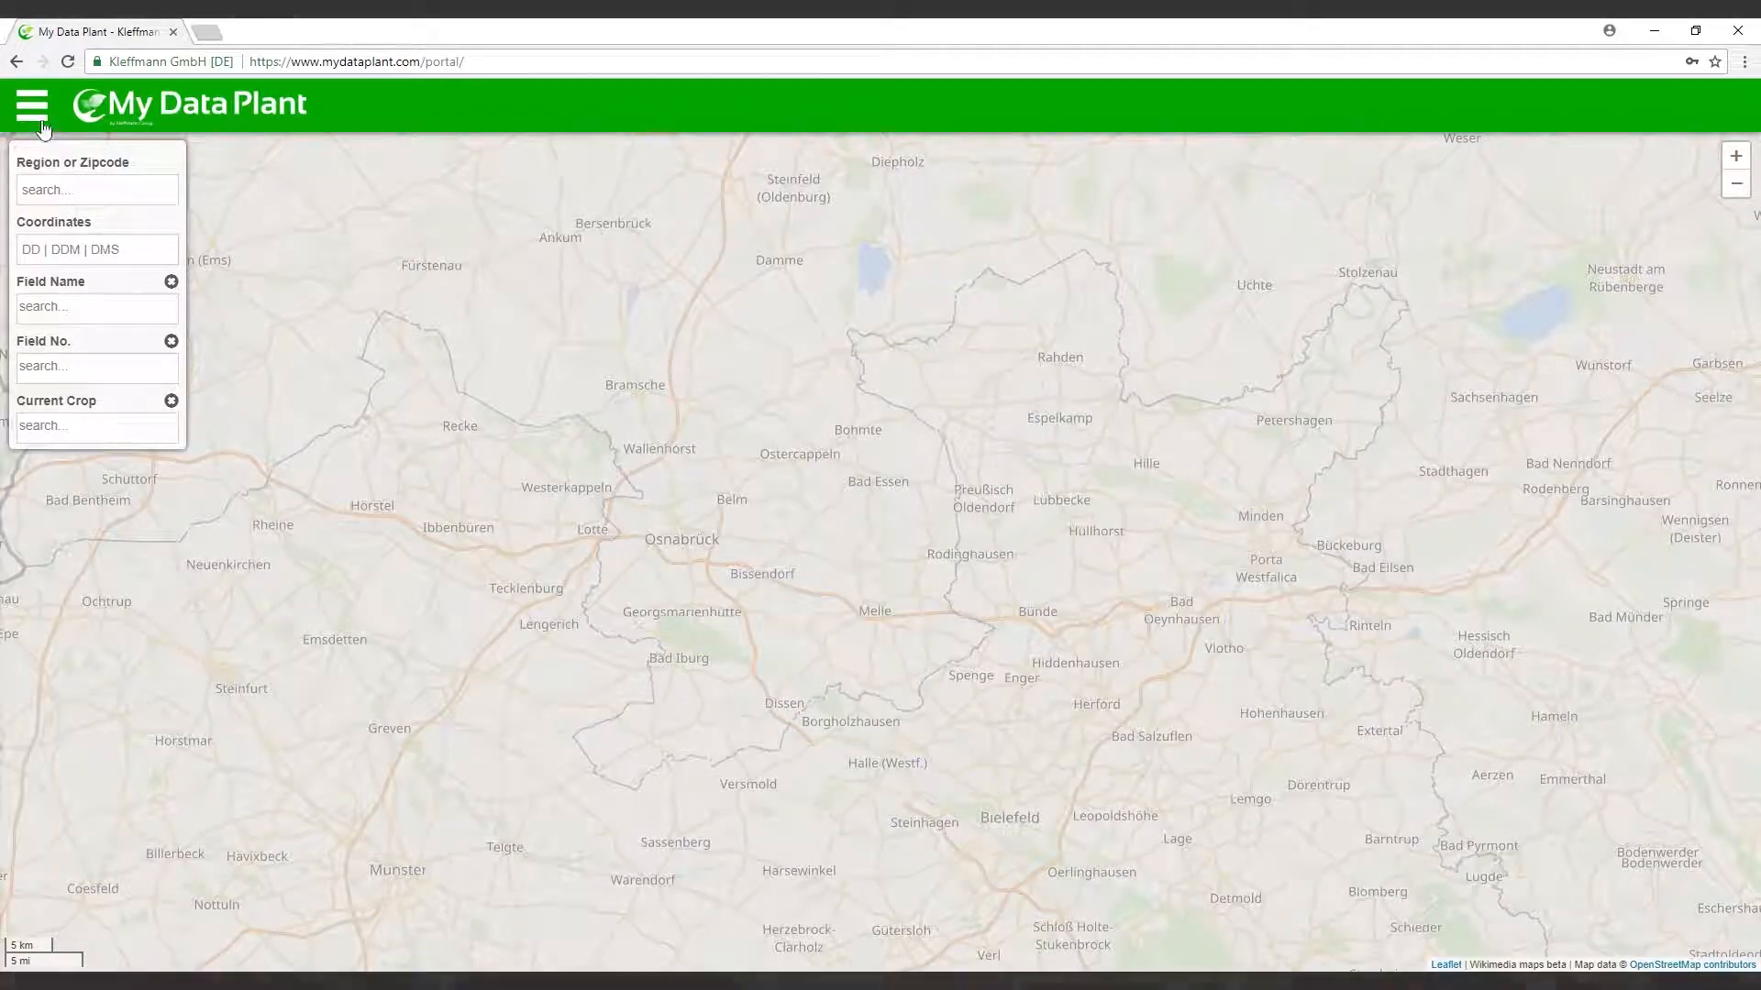
Step: Upload the Kleffmann-2018 files from the Karten Upload folder as ESRI Shapefile fields
left_click(37, 117)
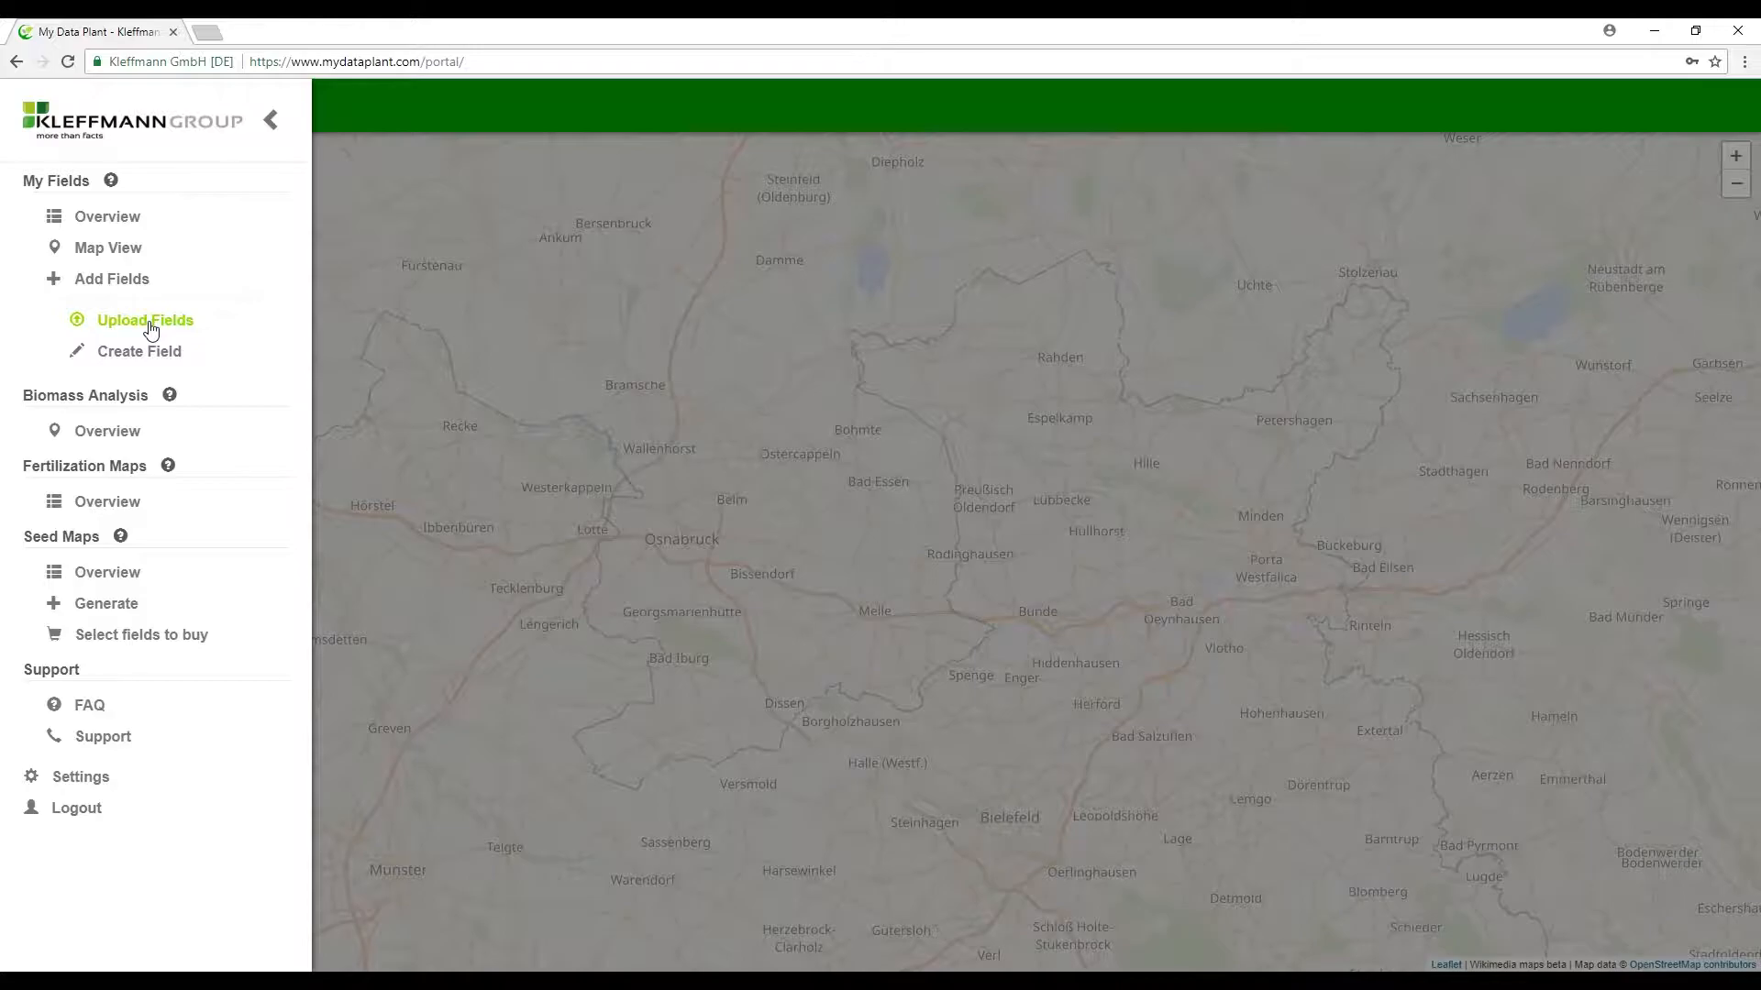
left_click(147, 323)
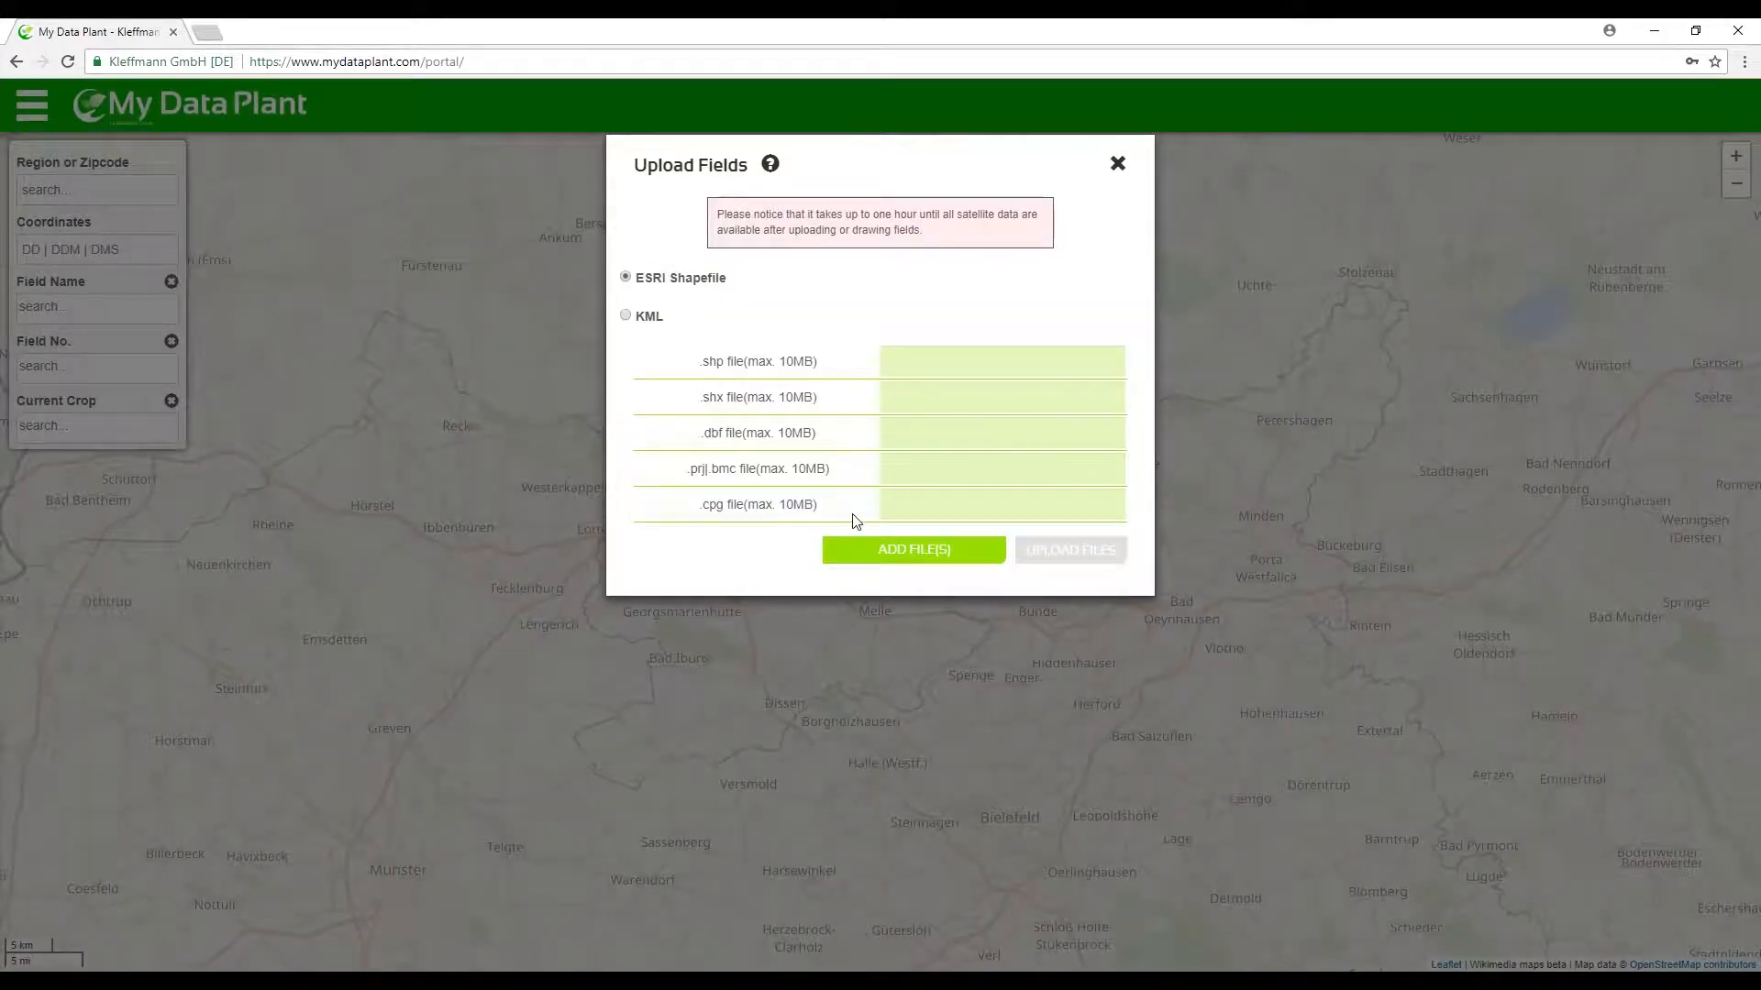
left_click(912, 550)
left_click_drag(409, 274, 300, 146)
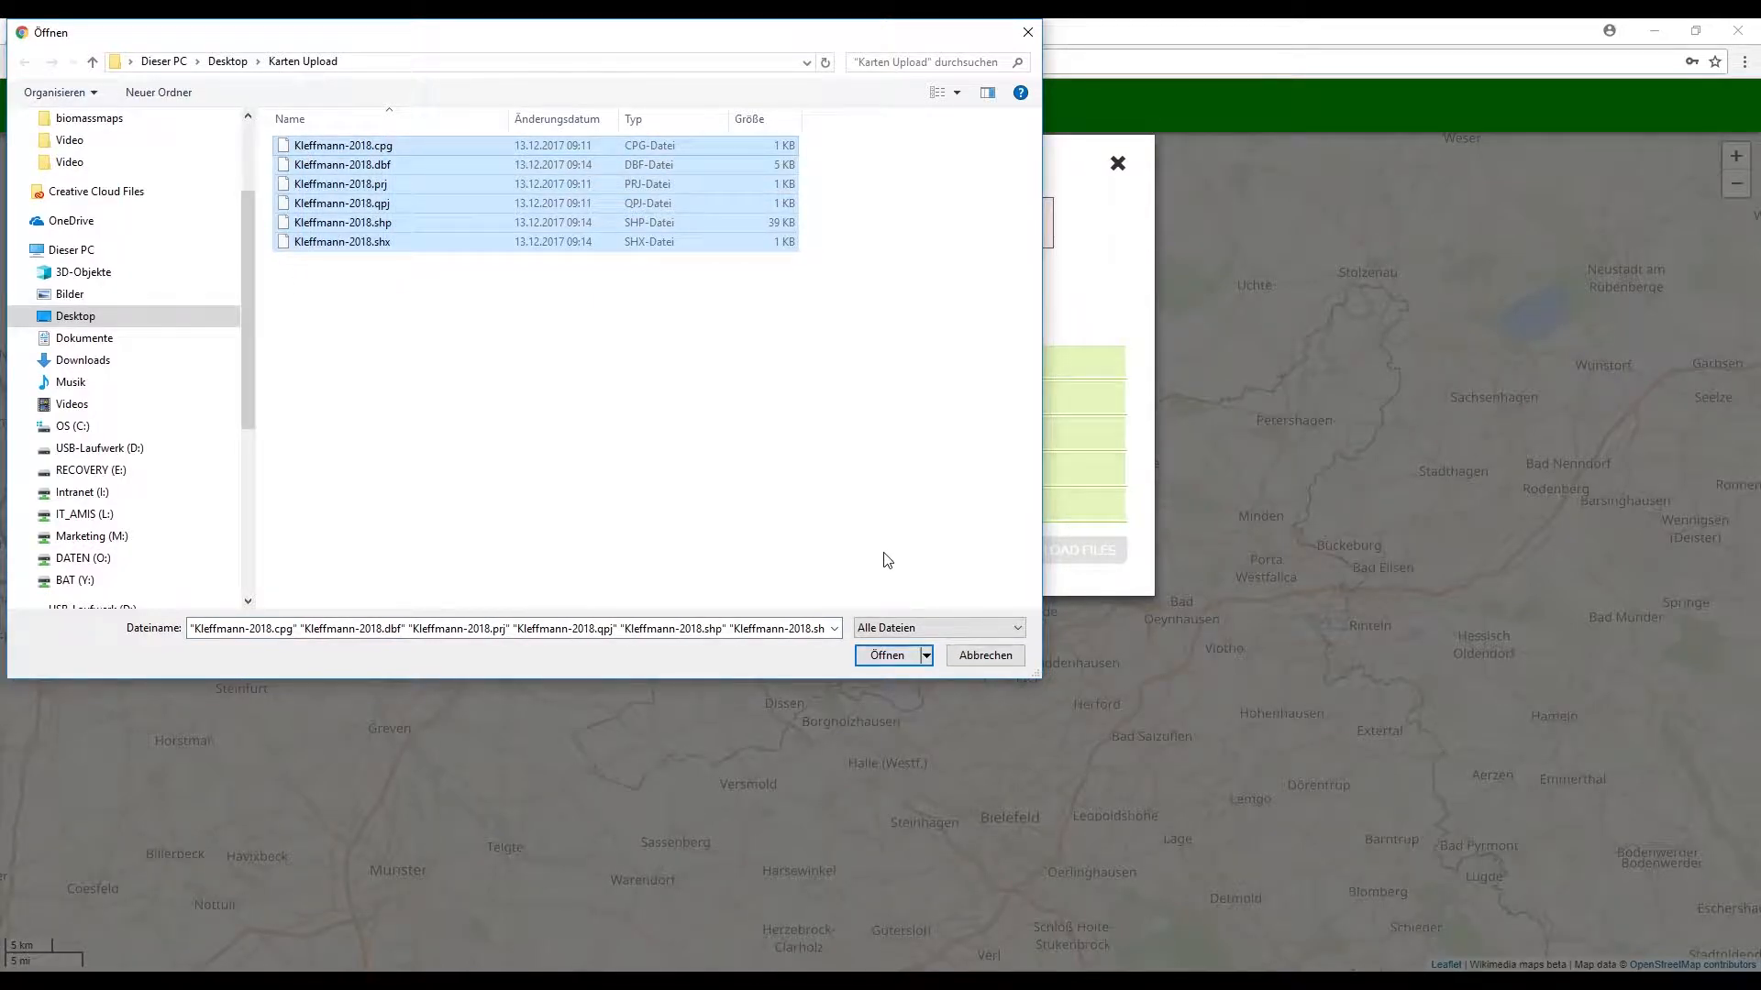
left_click(888, 655)
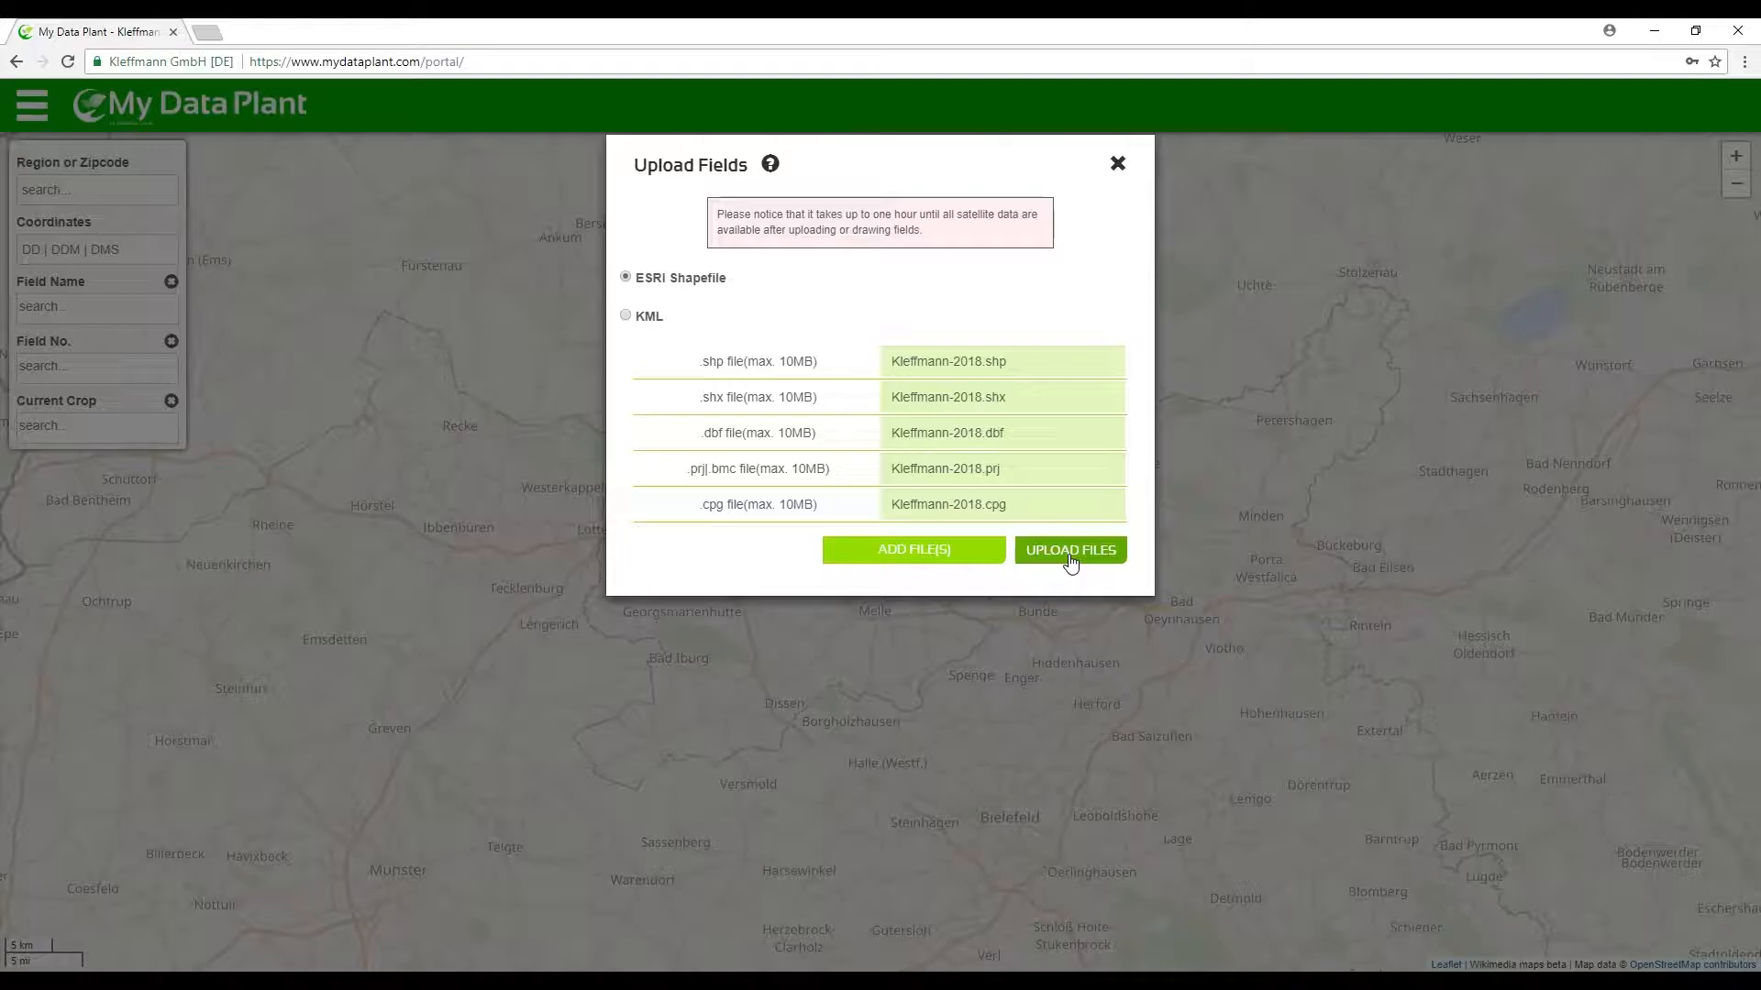
left_click(1070, 551)
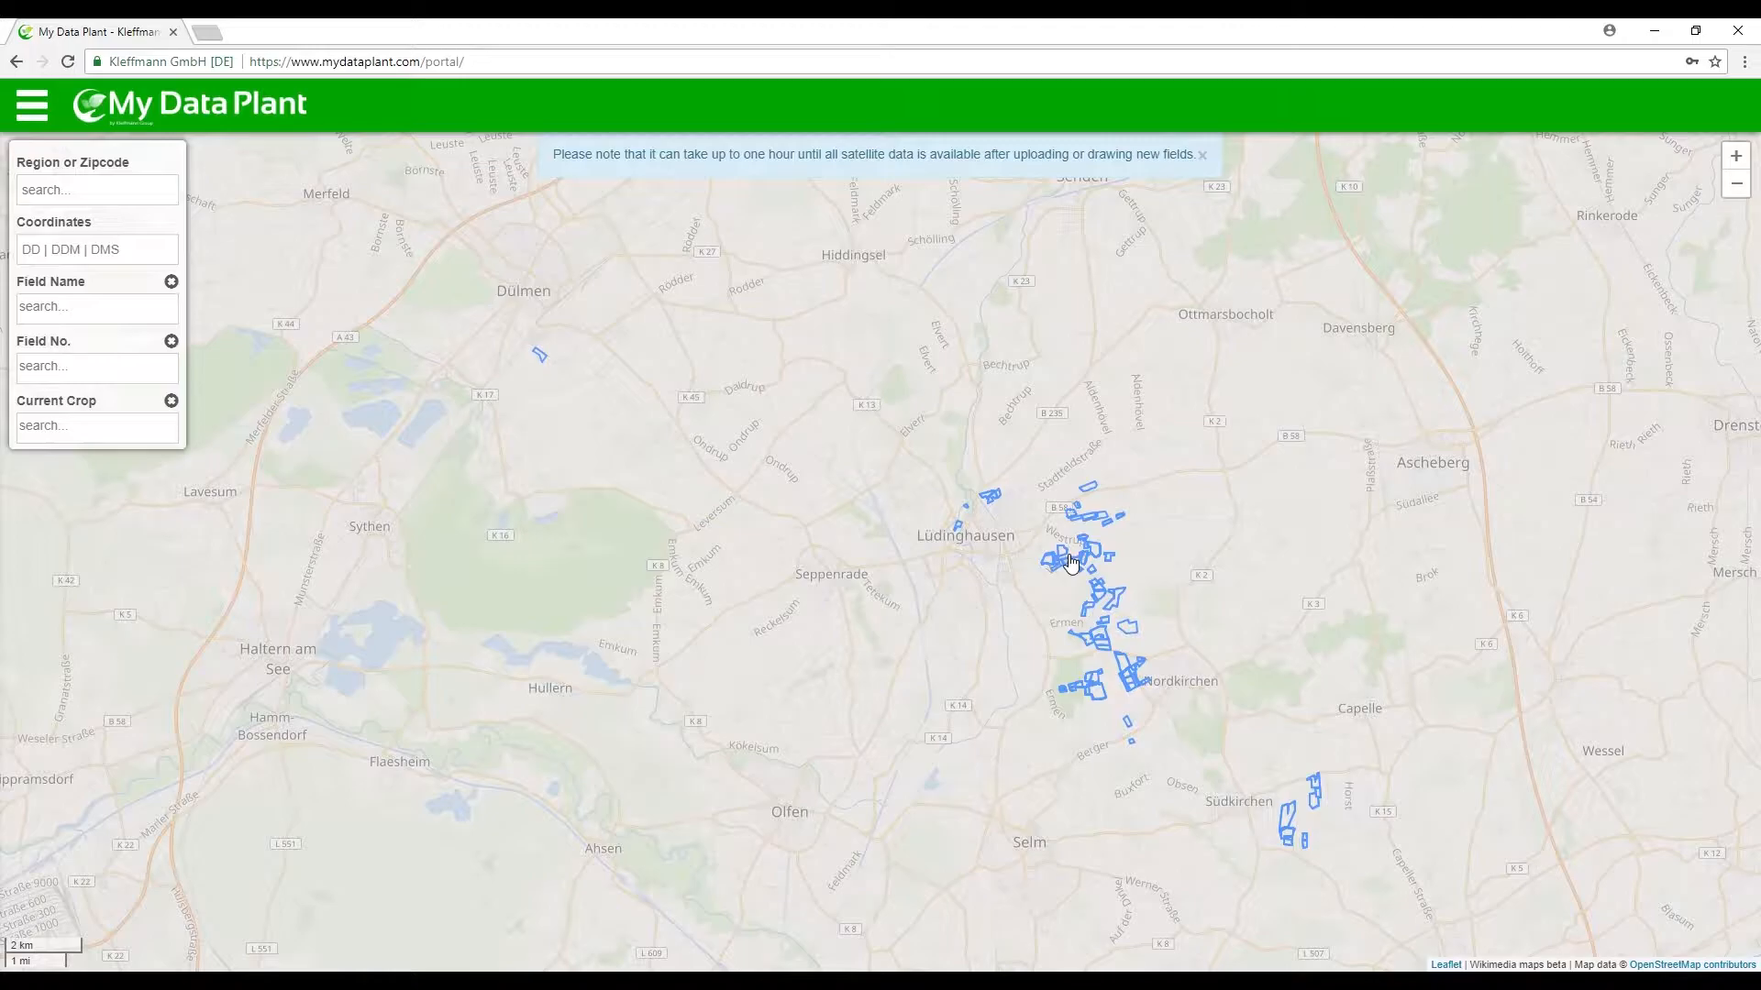
Step: Examine the uploaded field outlines between Lüdinghausen and Nordkirchen on the map
left_click_drag(961, 597, 778, 550)
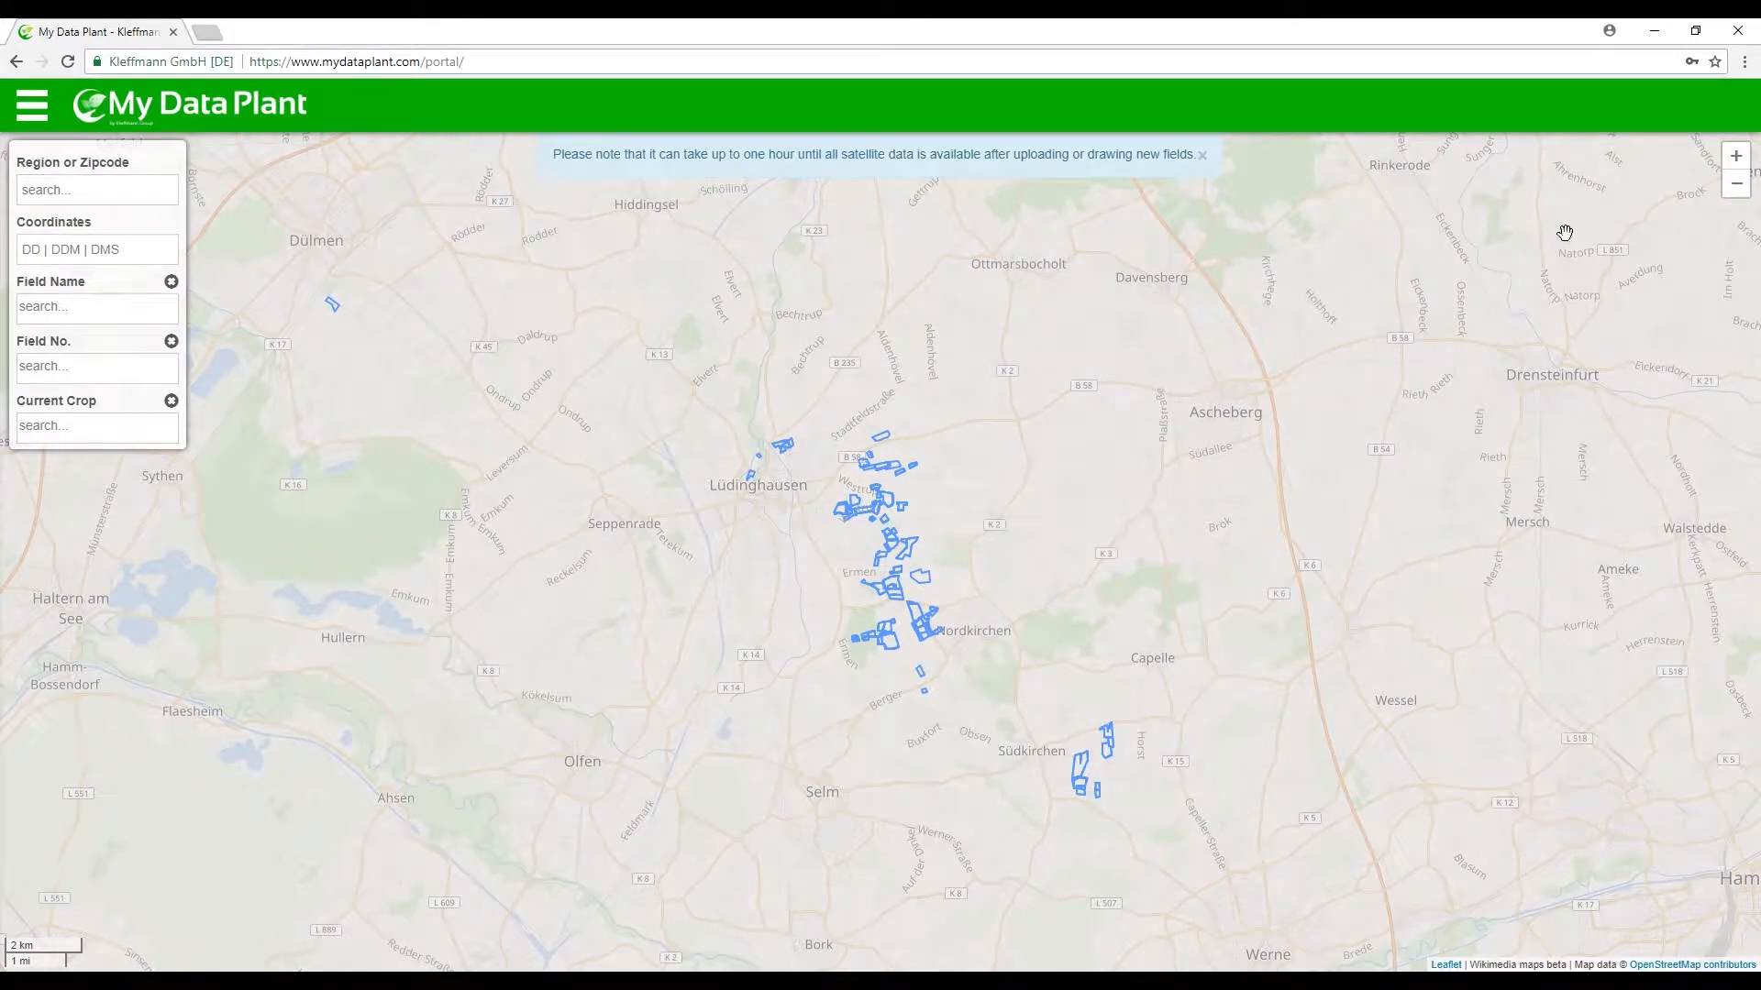
left_click(1733, 160)
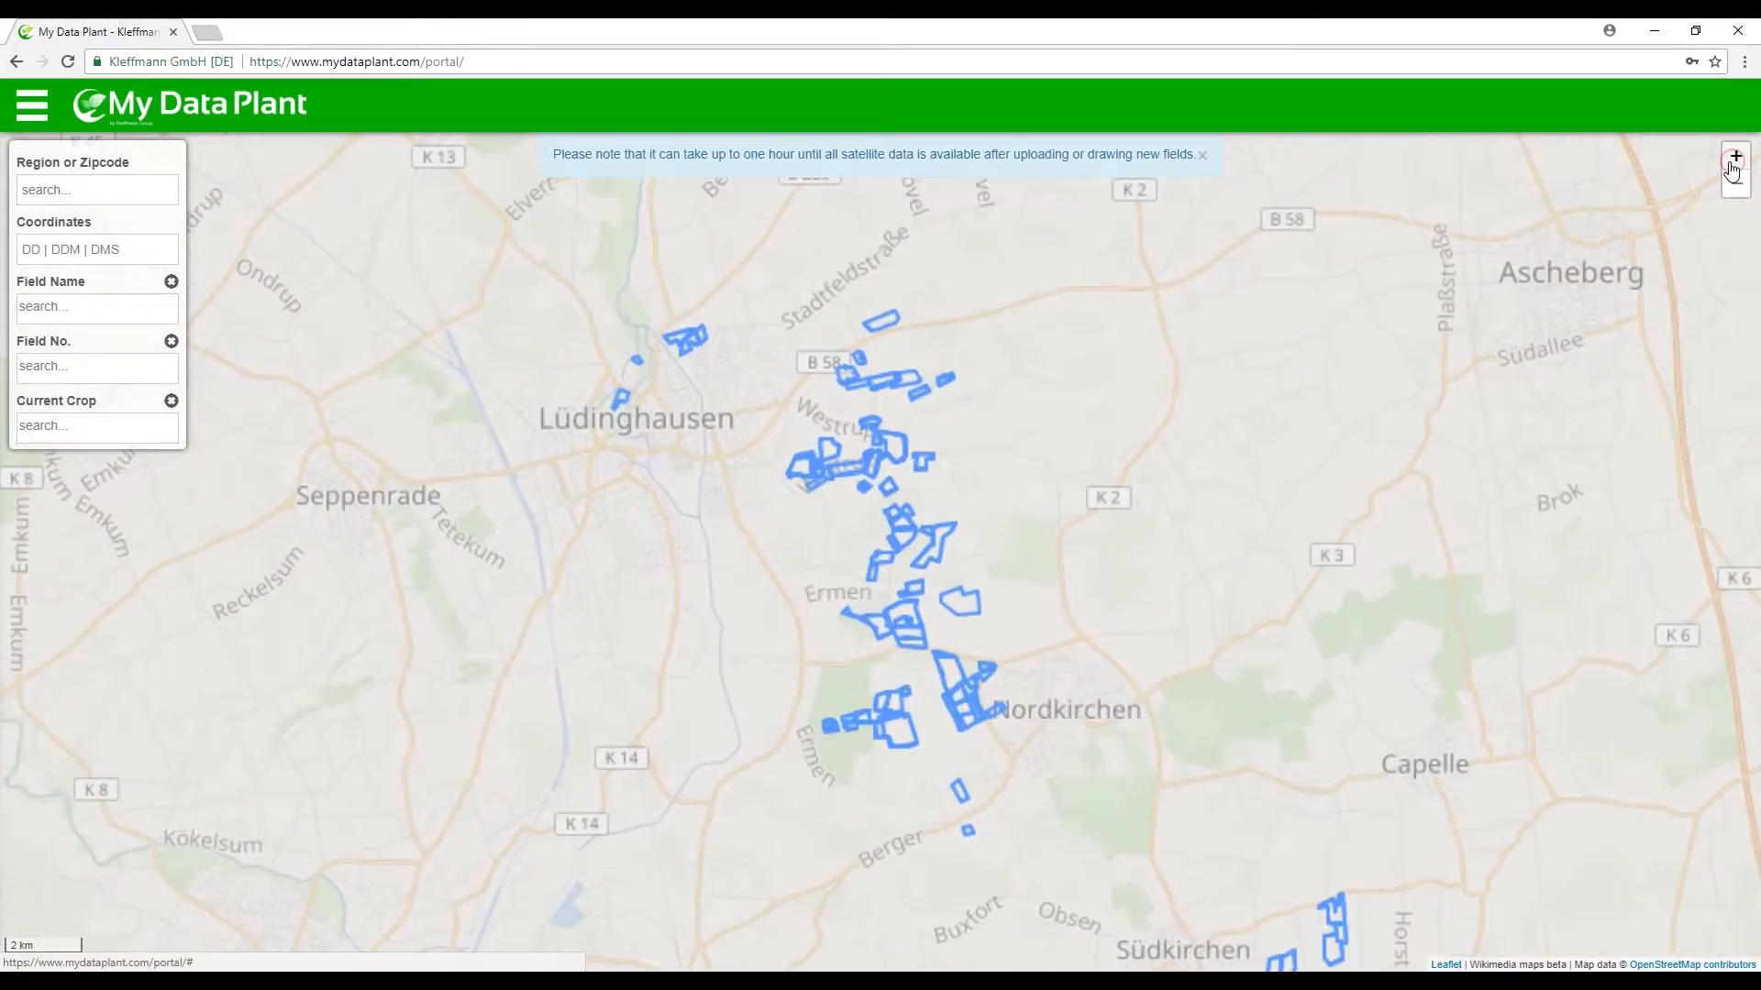
left_click_drag(1169, 536, 1100, 474)
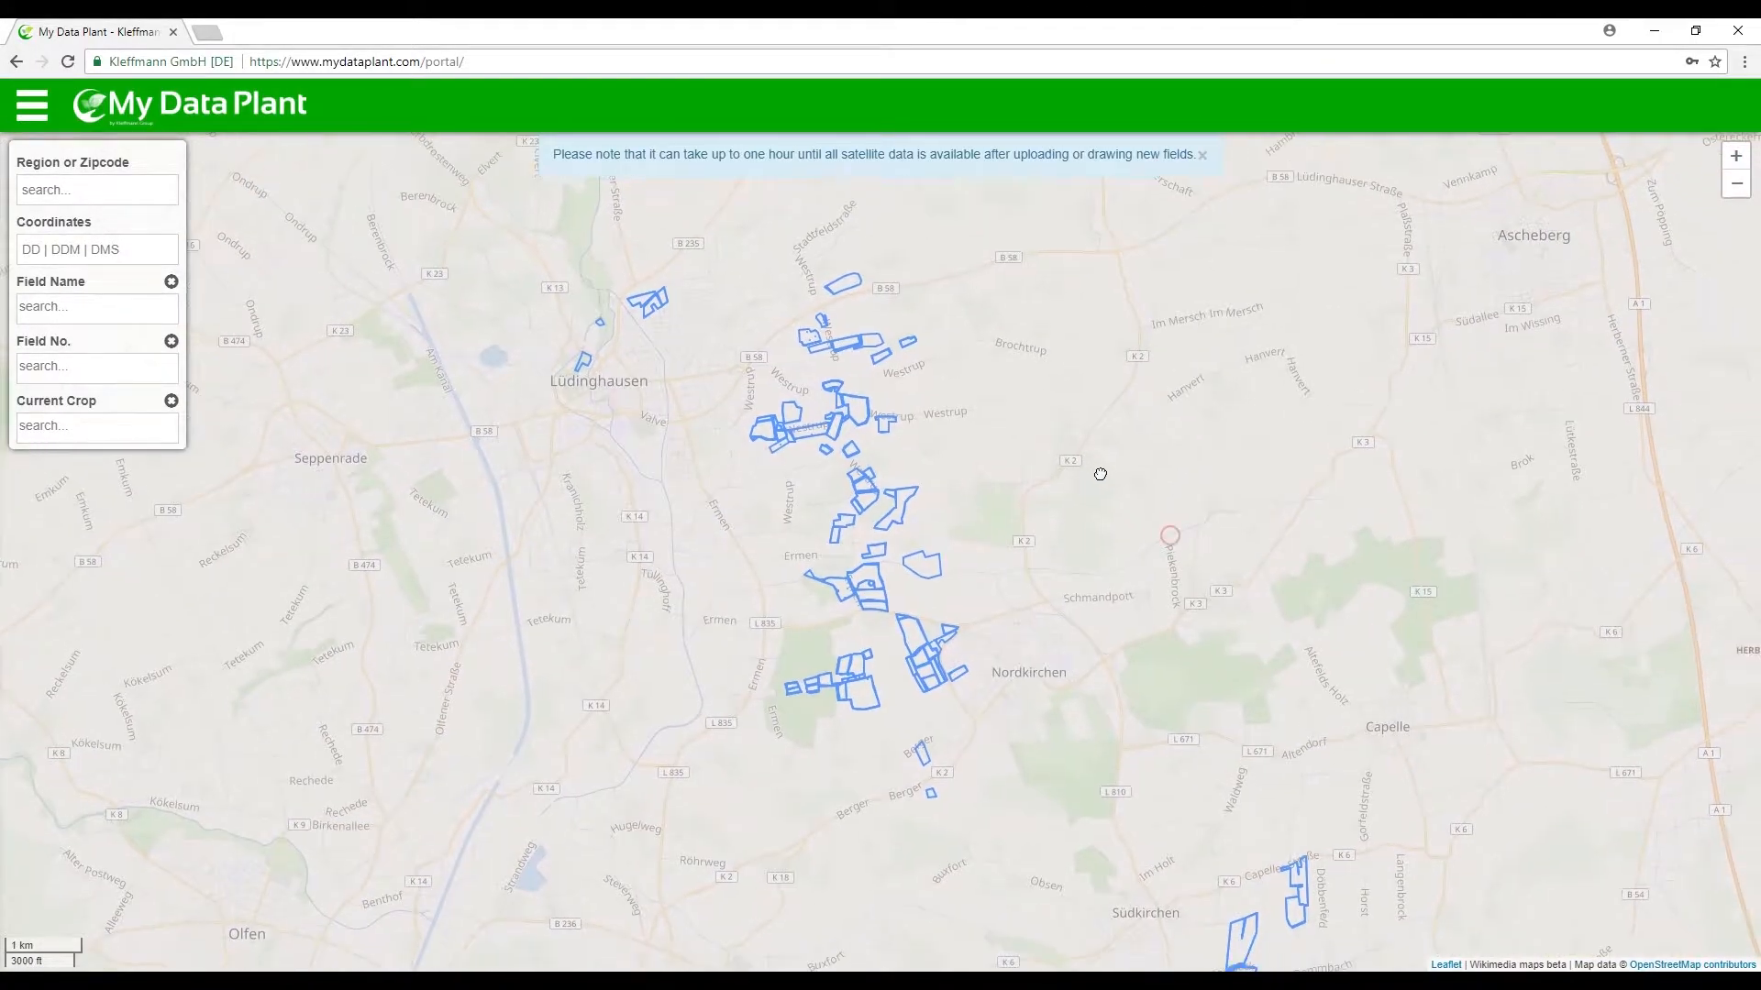